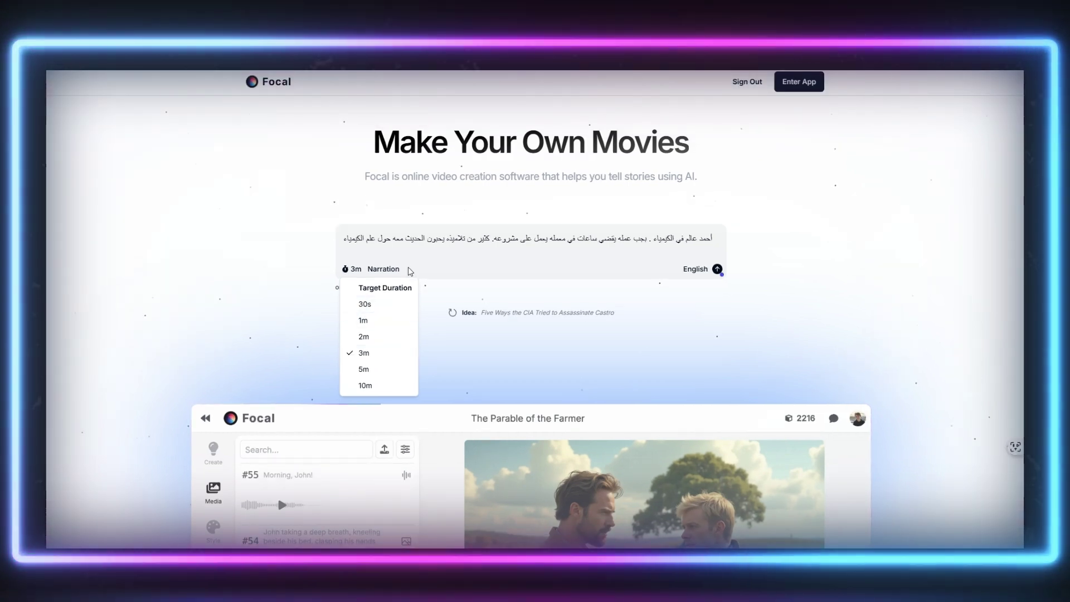
Set the movie's audio style to Dialogue and its language to Standard Arabic.
click(390, 264)
click(390, 276)
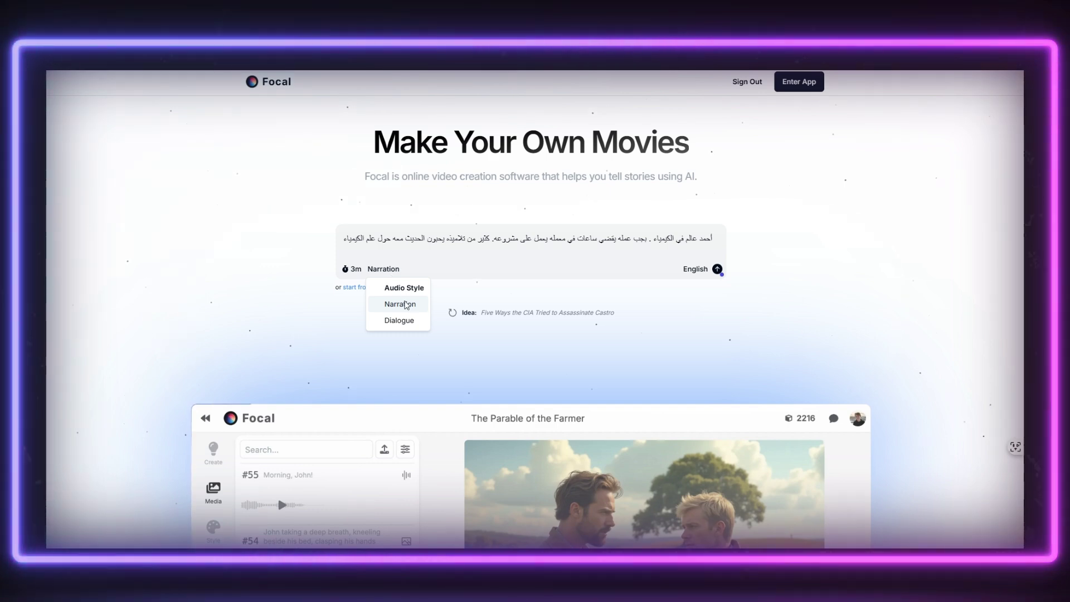
click(398, 326)
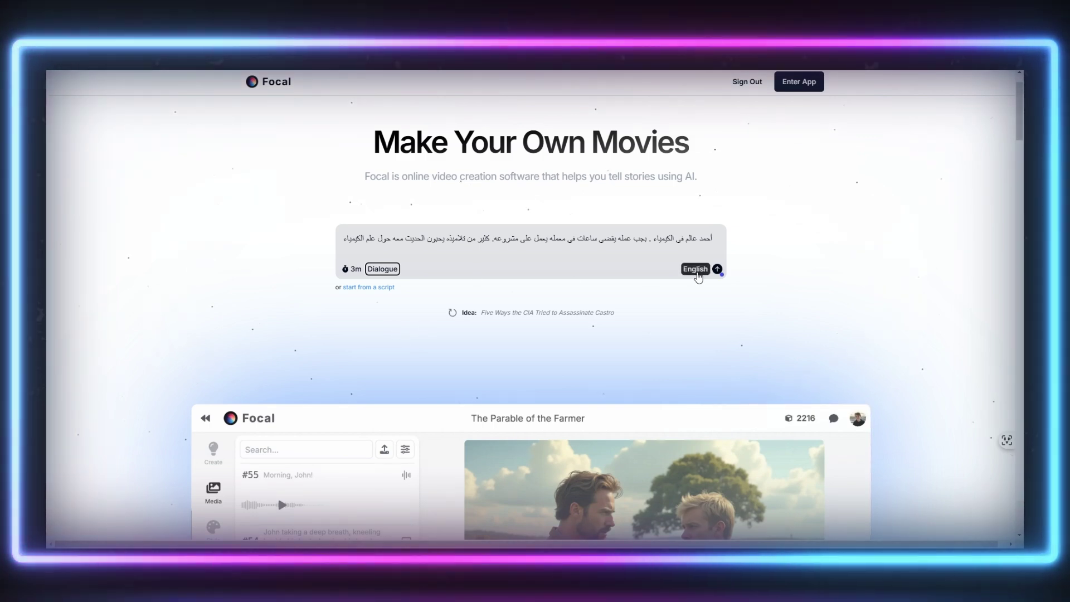
click(697, 269)
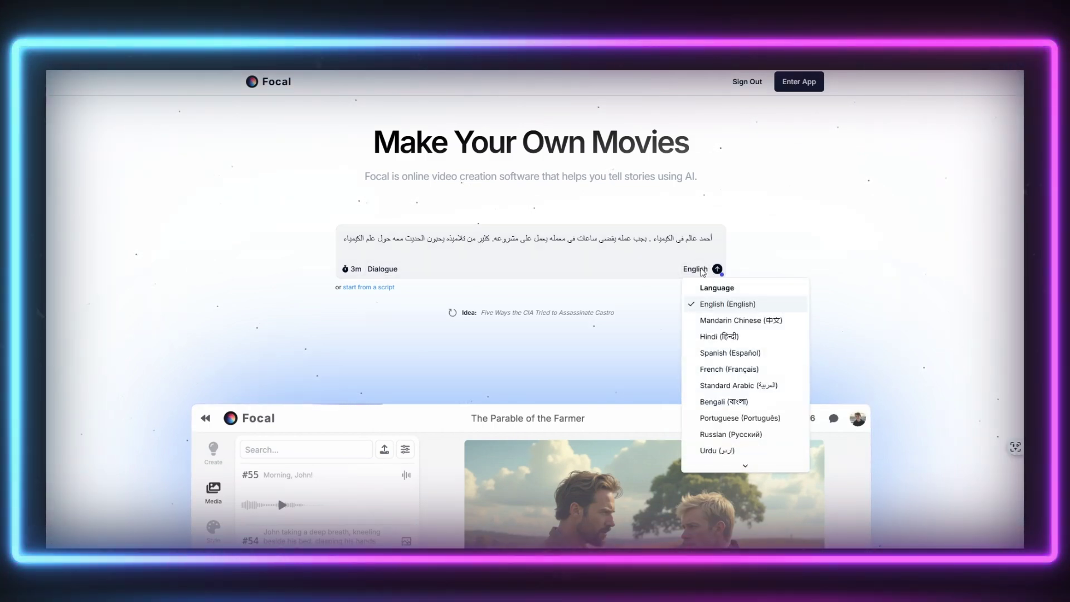
click(754, 386)
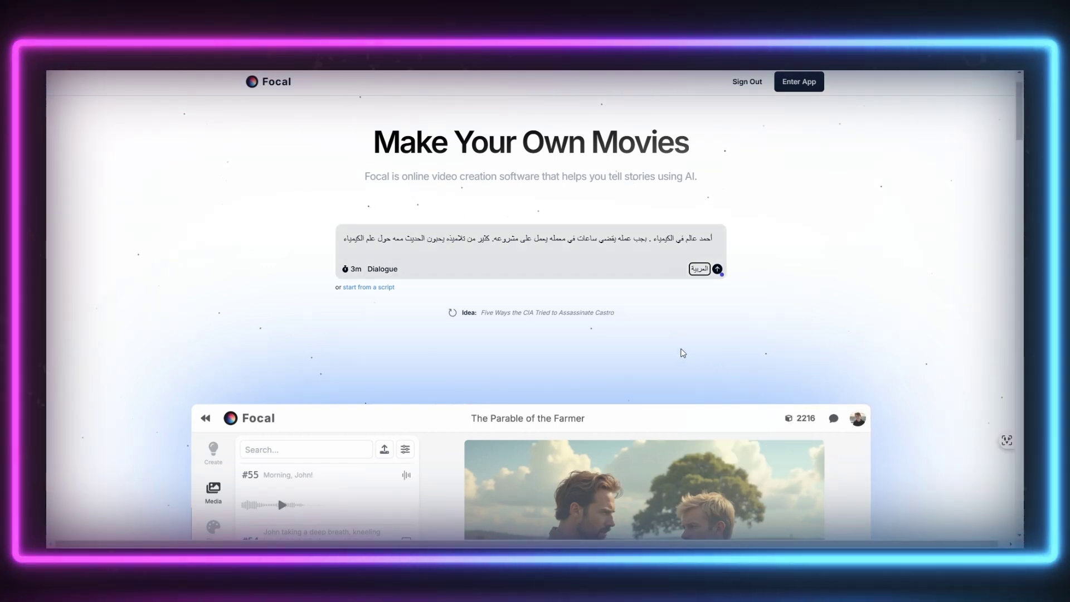
Generate the script from the entered story prompt and title the project "المشروع الاول".
scroll(689, 352, down, 1)
scroll(689, 348, down, 2)
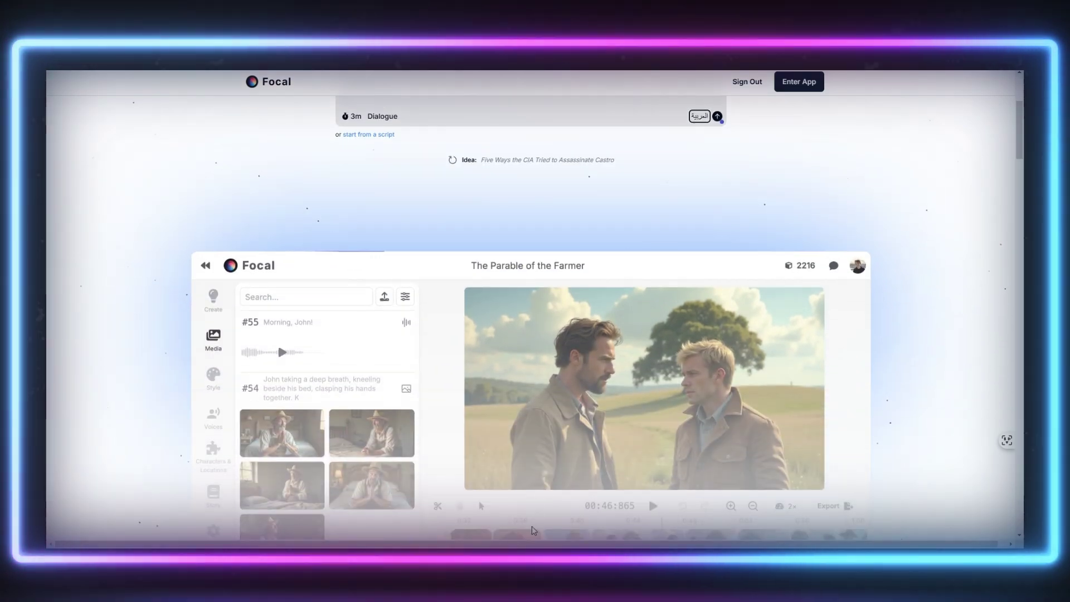
scroll(900, 394, down, 5)
scroll(896, 387, up, 9)
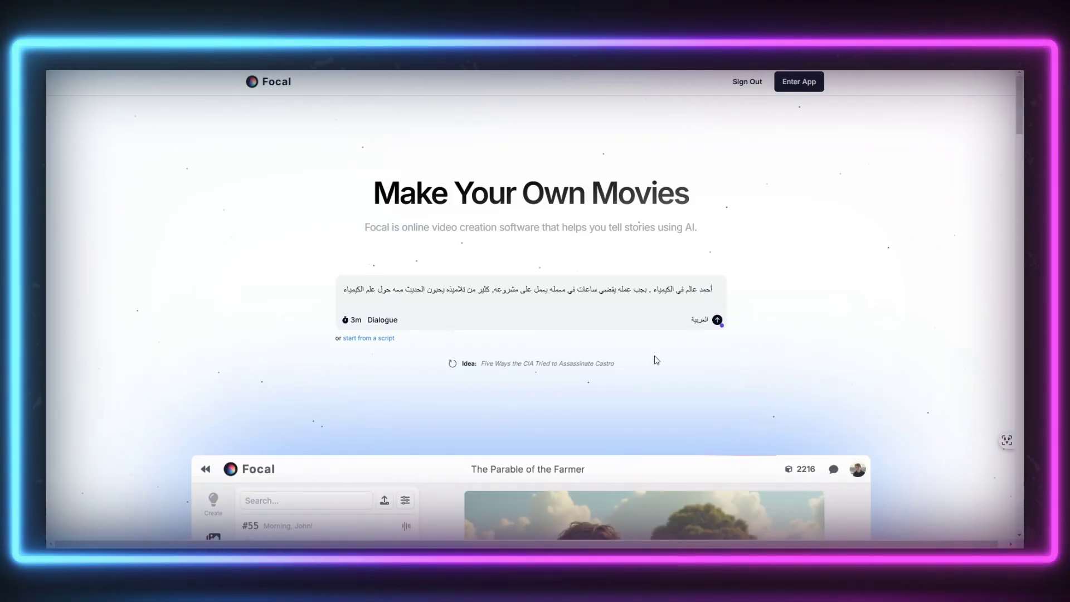
click(717, 320)
text(المشروع الاول)
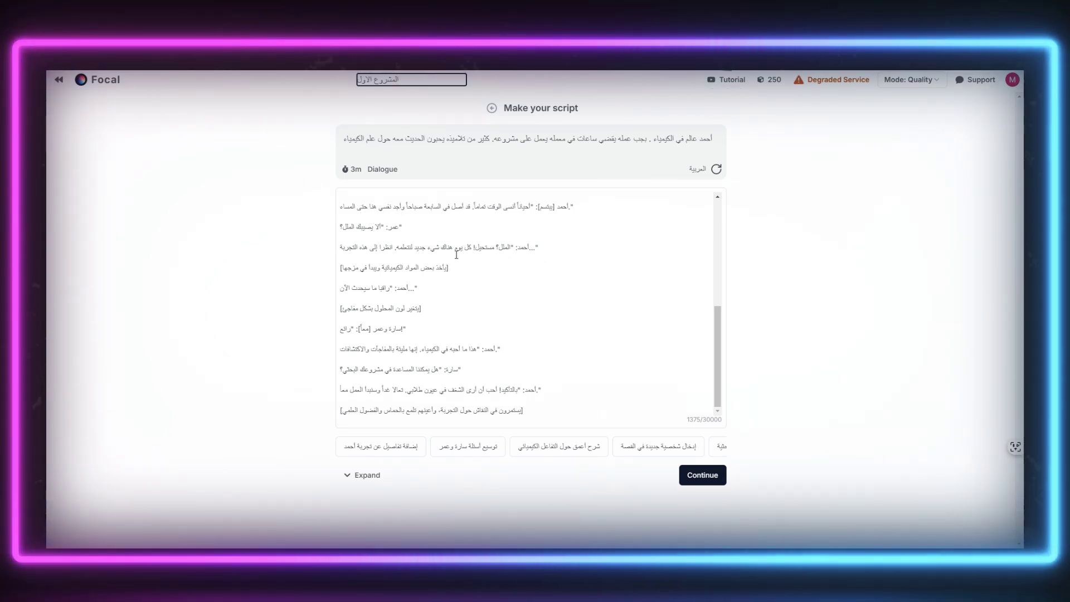
Rework the script with the suggestion "شرح أعمق حول التفاعل الكيميائي" and continue to the project details.
double_click(546, 207)
scroll(558, 307, up, 2)
scroll(557, 335, down, 2)
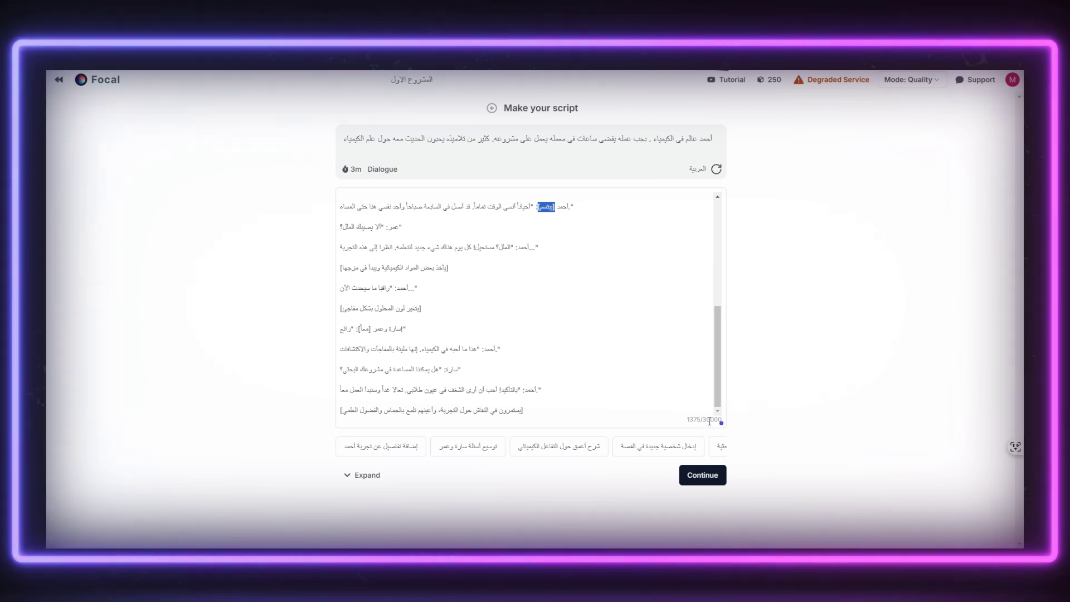
click(587, 449)
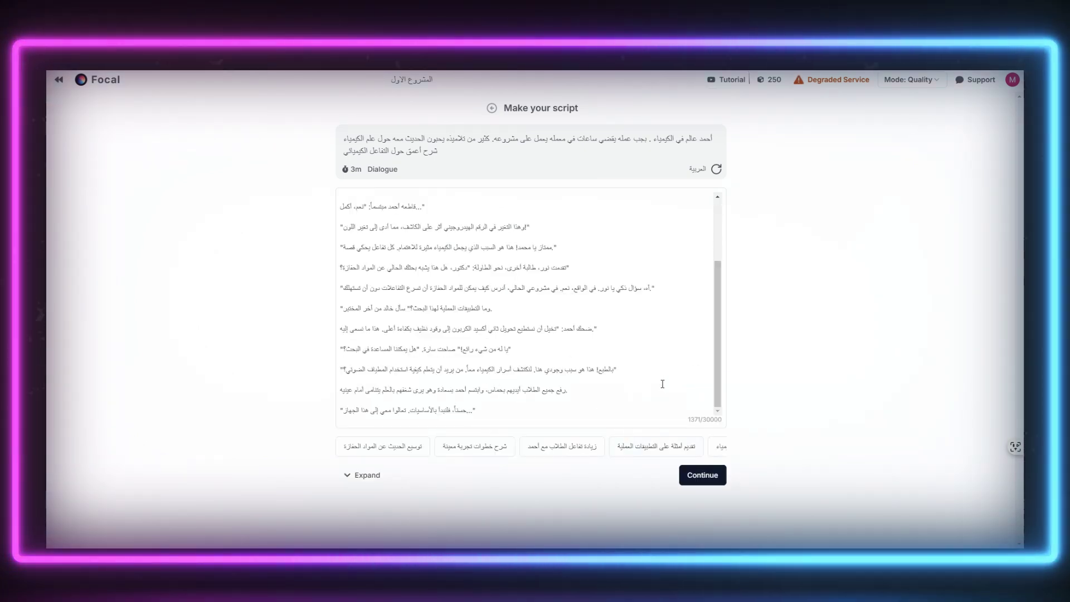
click(712, 482)
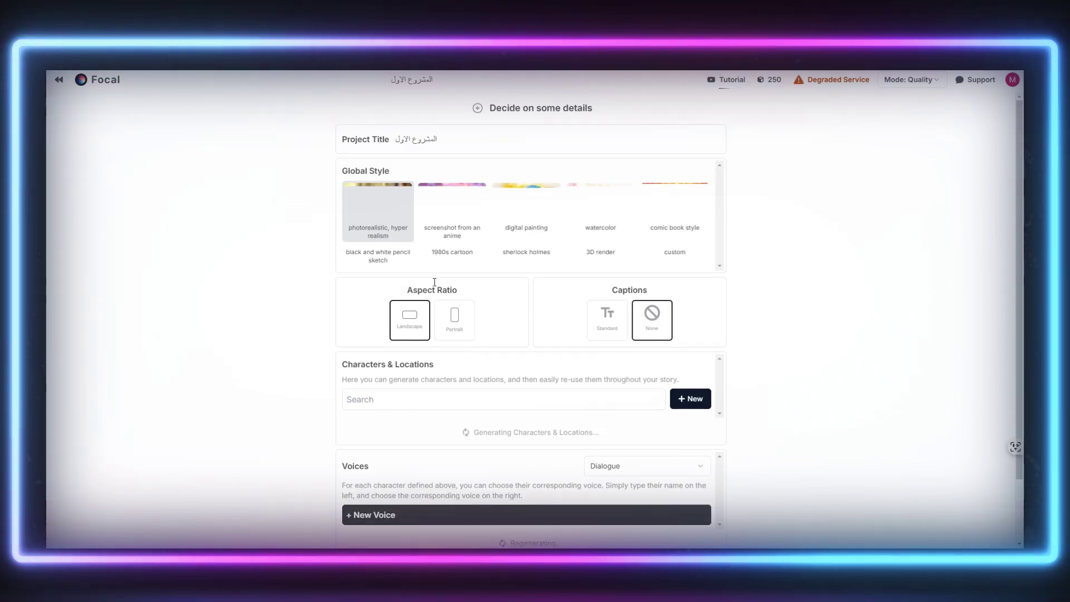
Set the global style to sherlock holmes and regenerate the characters and locations in that style.
scroll(426, 313, down, 2)
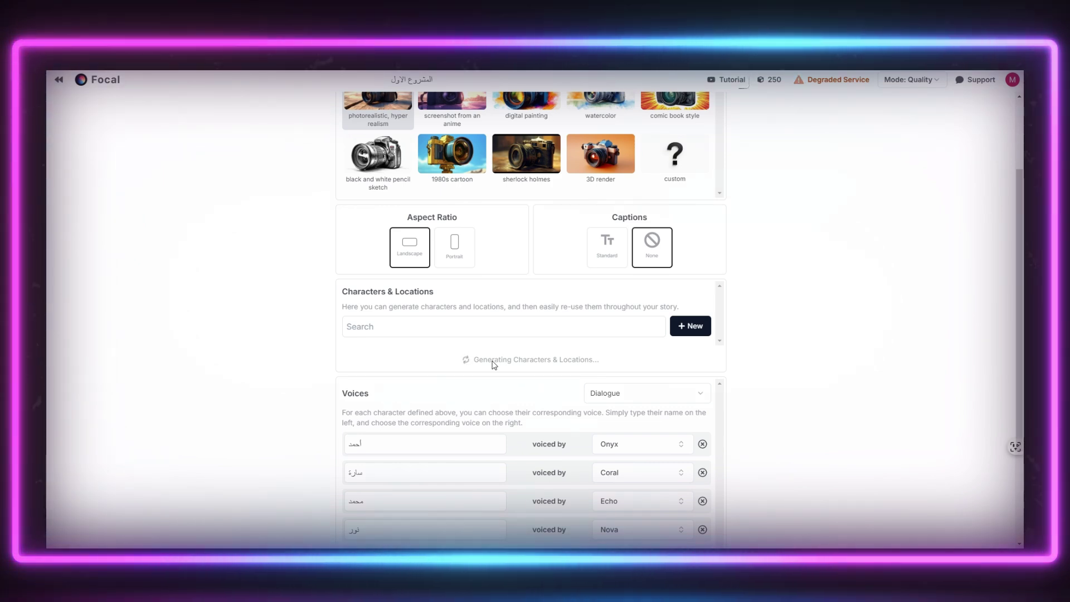
scroll(493, 364, up, 2)
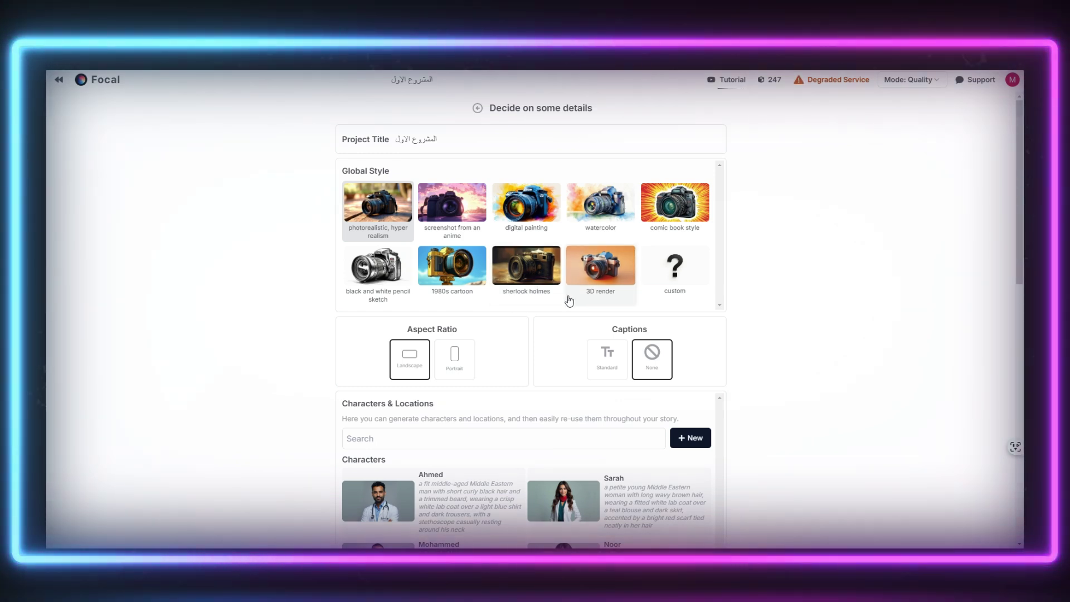
scroll(568, 306, down, 2)
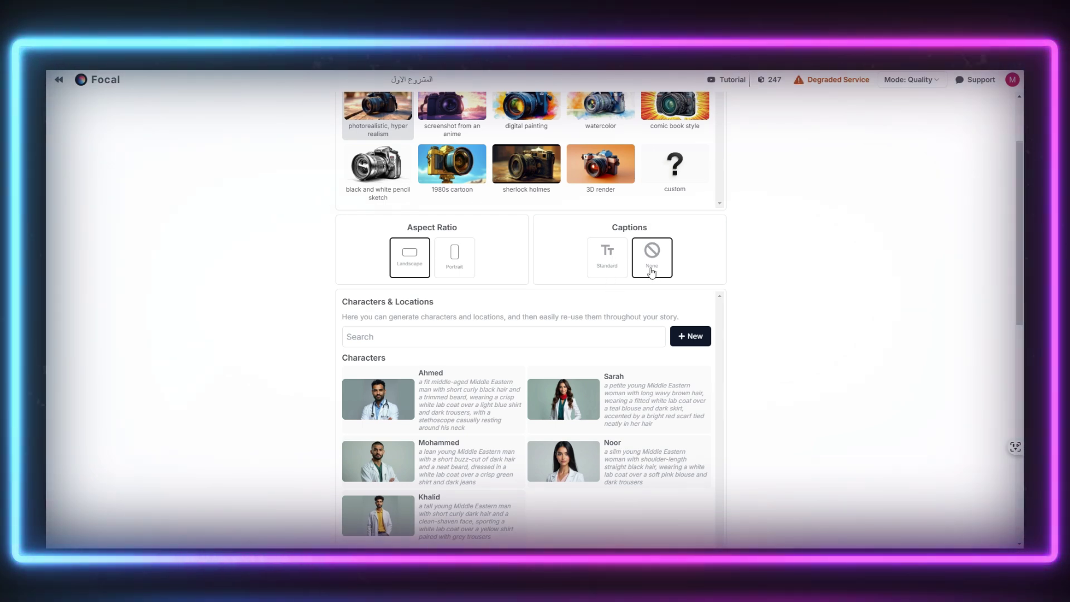
scroll(652, 272, up, 1)
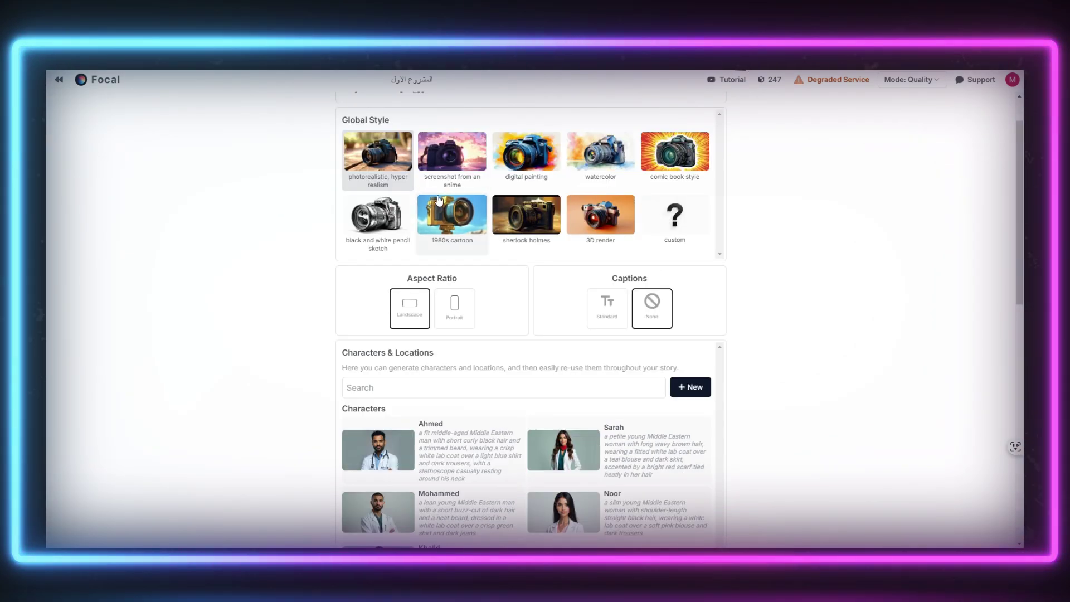
click(524, 221)
scroll(567, 323, down, 5)
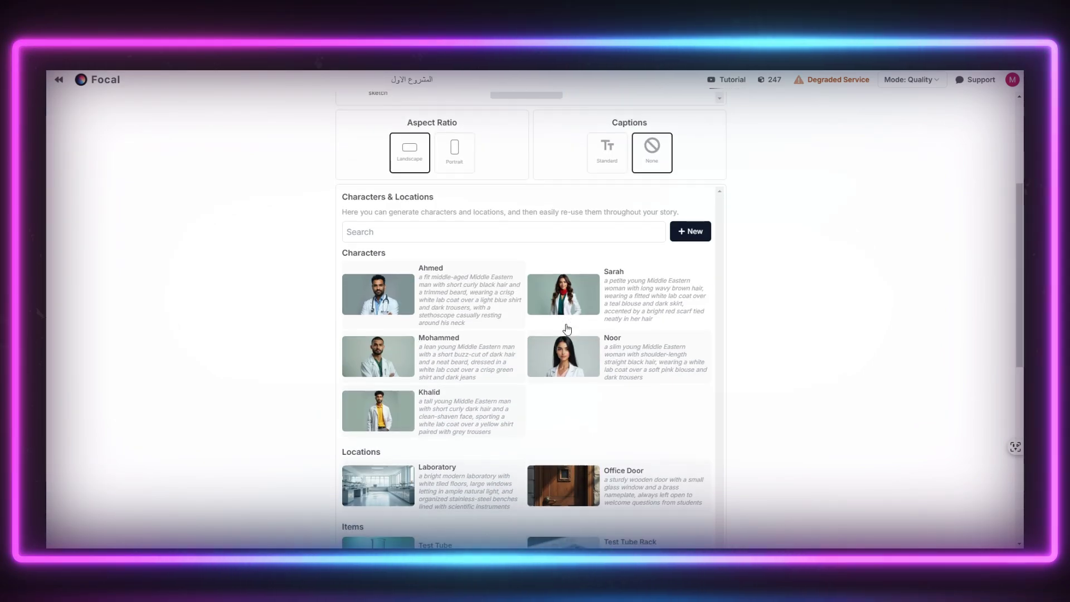
scroll(567, 318, up, 4)
scroll(566, 318, up, 2)
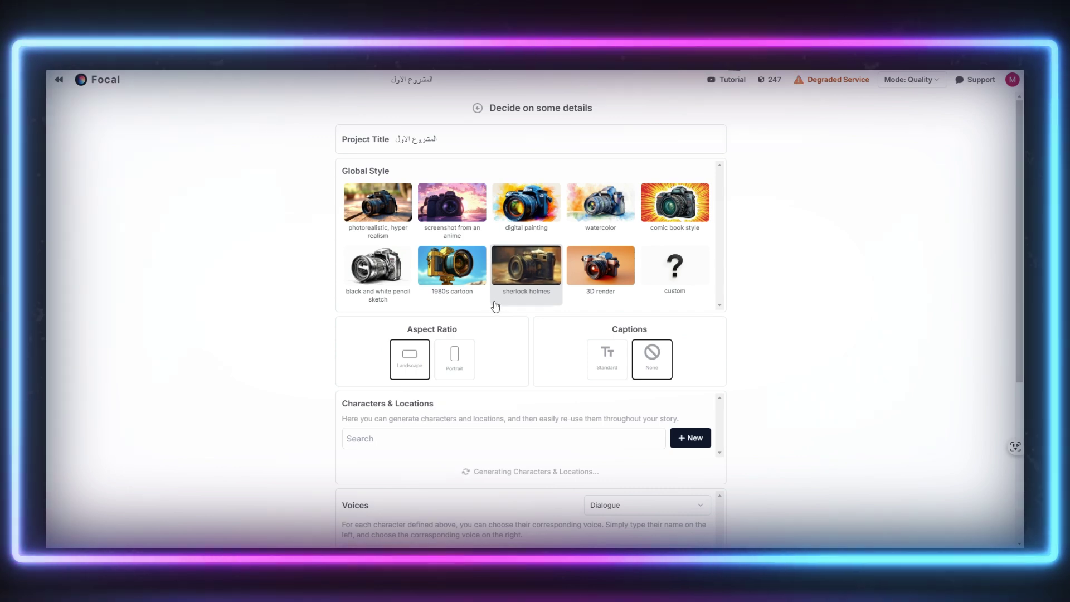
Check the regenerated characters, locations and items, and set the captions to Standard.
scroll(514, 315, down, 2)
scroll(573, 338, down, 4)
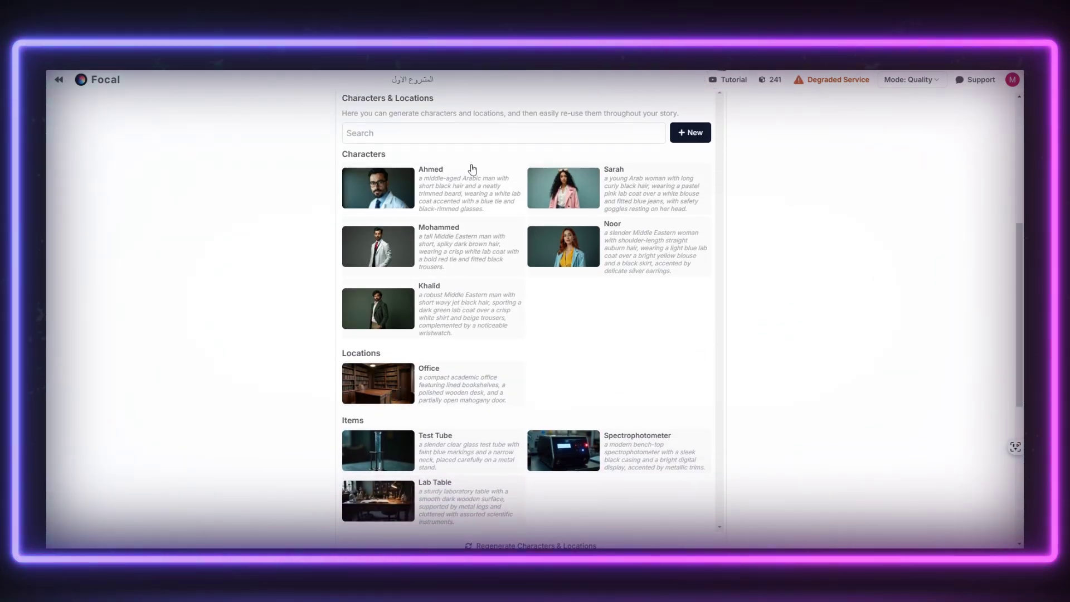
scroll(470, 293, down, 3)
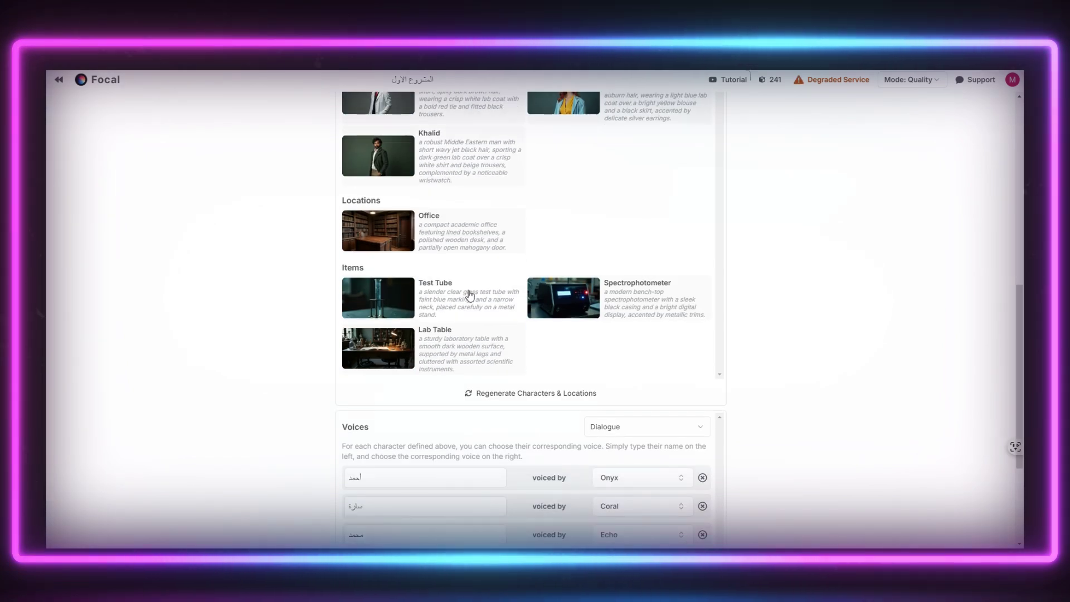
scroll(470, 295, up, 9)
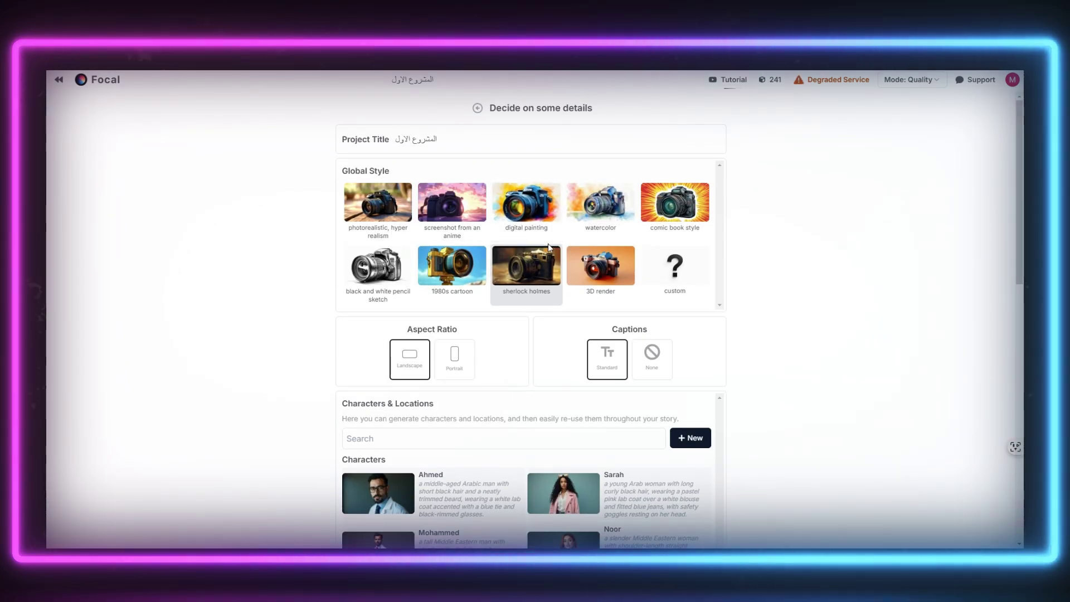
Change the global style to "screenshot from an anime" and regenerate the characters and locations, replacing the existing ones.
click(474, 216)
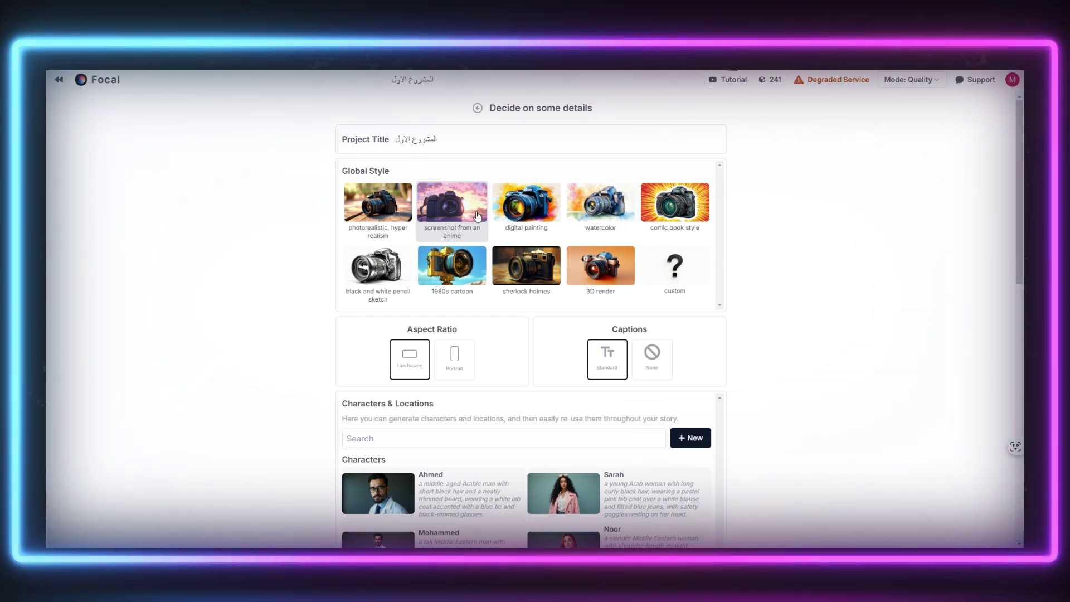
scroll(477, 215, down, 7)
scroll(535, 278, up, 5)
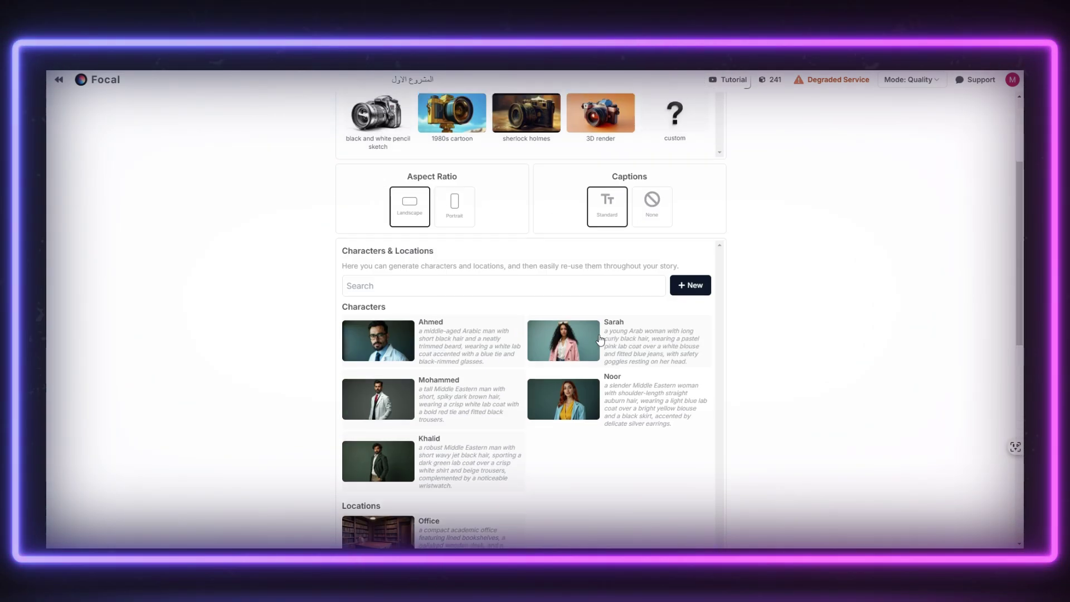
scroll(600, 340, down, 4)
scroll(601, 340, down, 2)
click(585, 392)
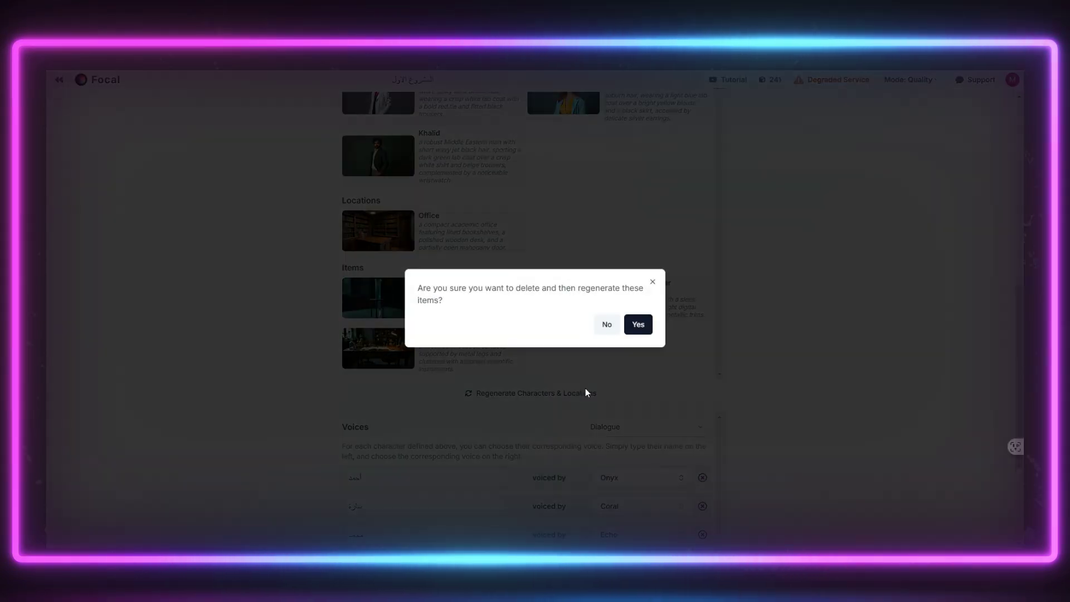
click(637, 324)
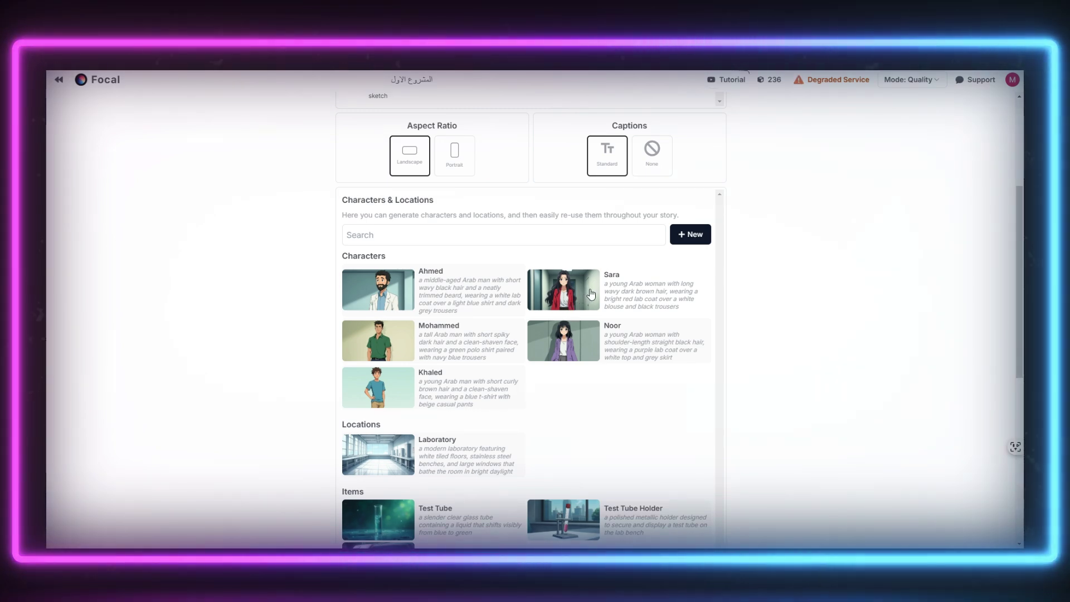
Review the anime-style characters, locations, items and assigned voices, and create the project.
scroll(564, 378, down, 2)
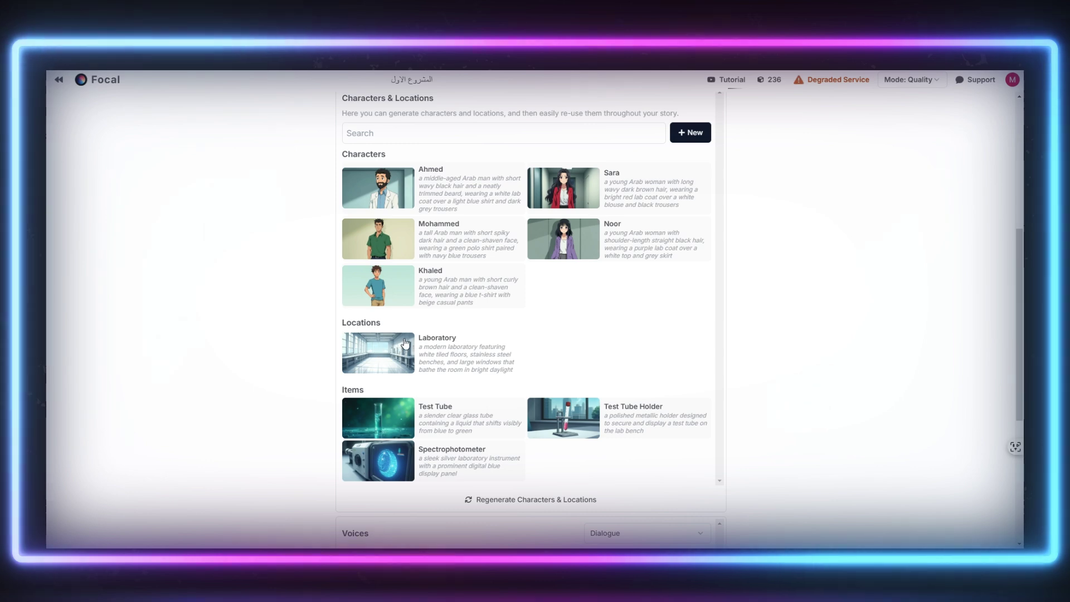
scroll(431, 363, down, 2)
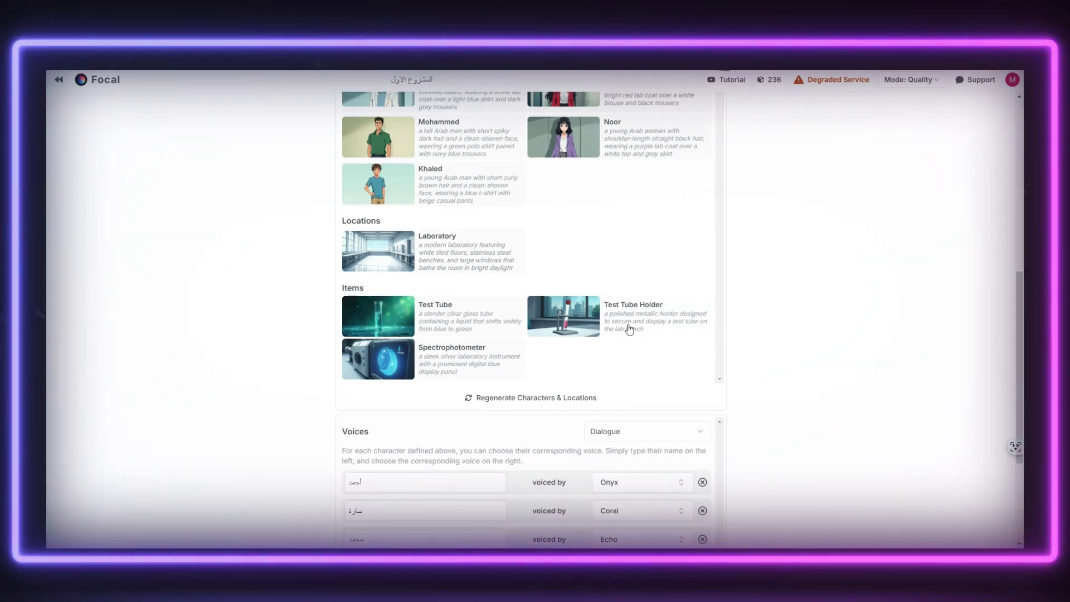
scroll(557, 345, down, 1)
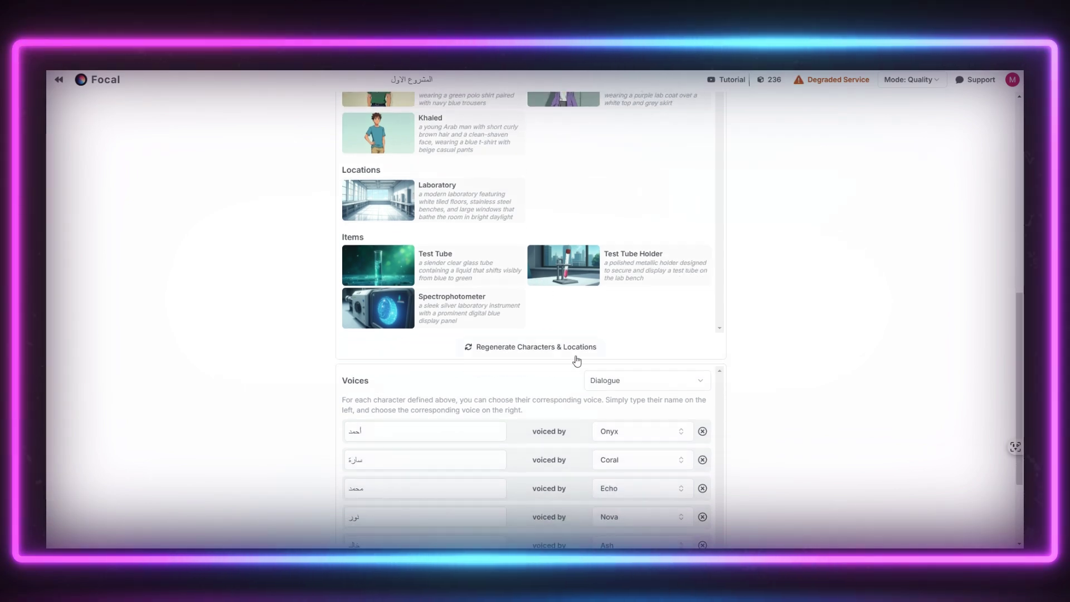
scroll(451, 312, down, 2)
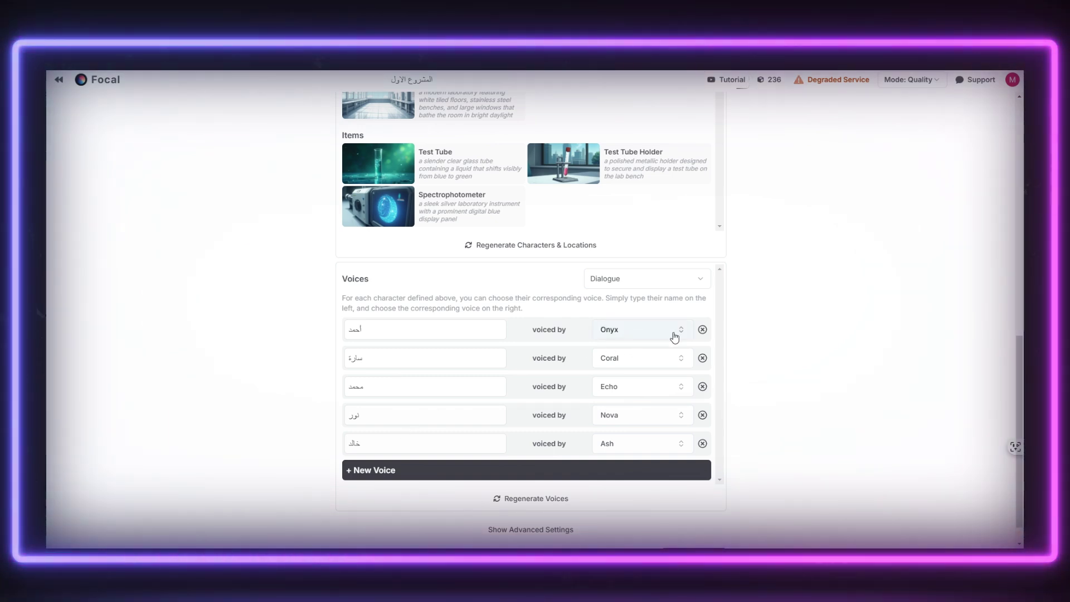
scroll(615, 412, down, 1)
scroll(669, 454, up, 10)
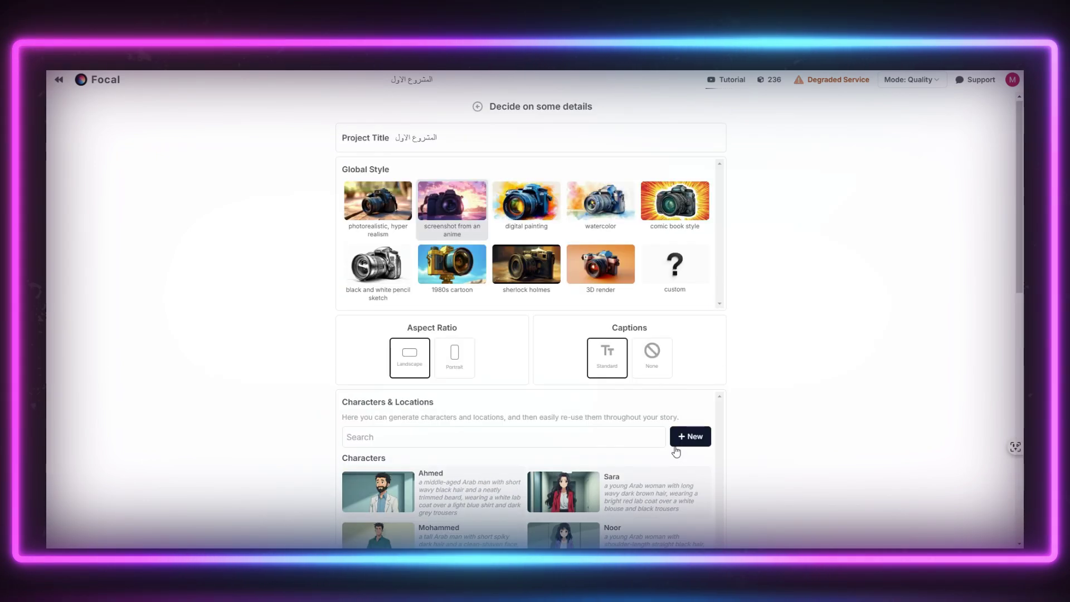
scroll(677, 447, down, 4)
scroll(679, 447, down, 7)
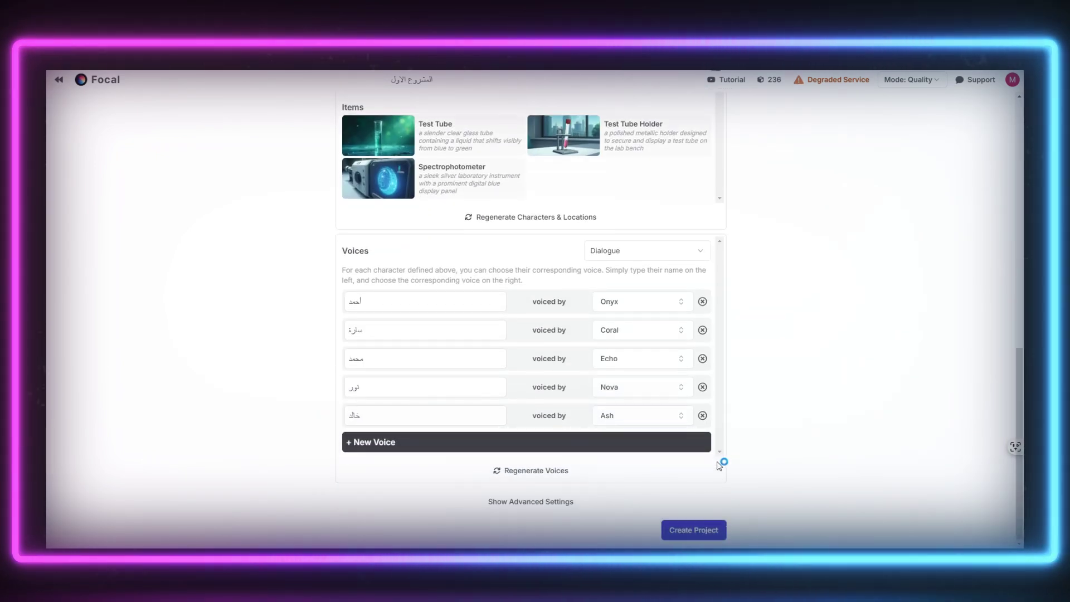
click(694, 530)
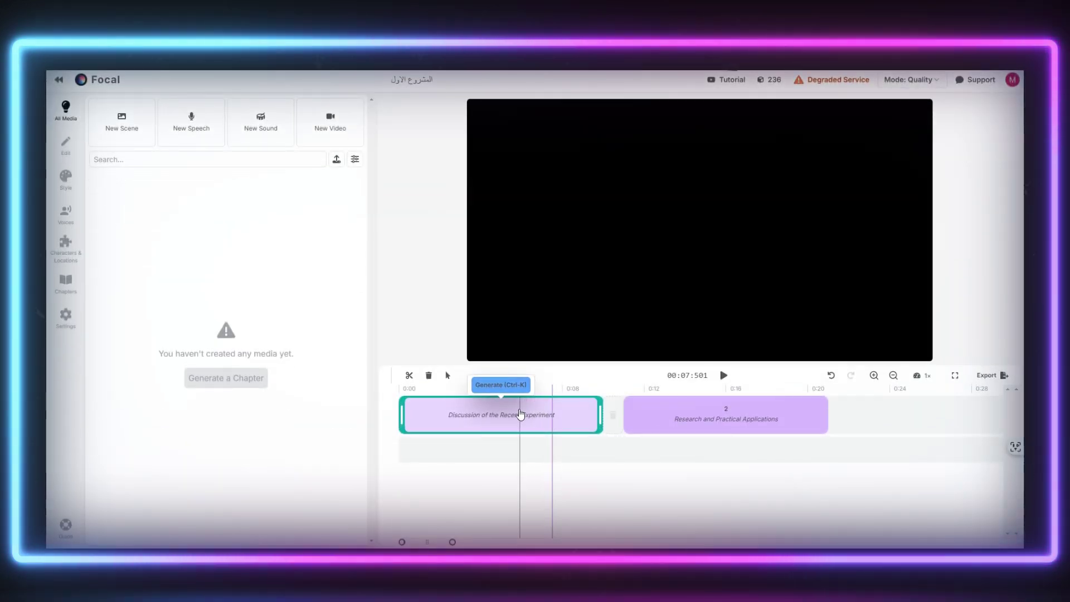
Generate the media for the chapter "Discussion of the Recent Experiment", adapting its plot as-is, and look through the resulting scenes.
click(693, 417)
click(521, 415)
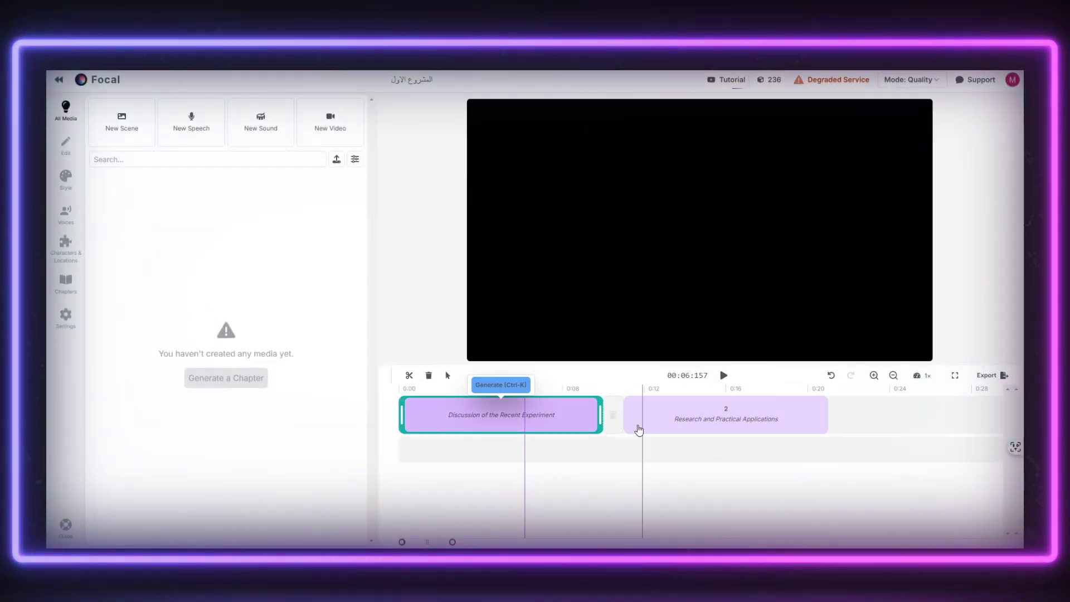
click(500, 391)
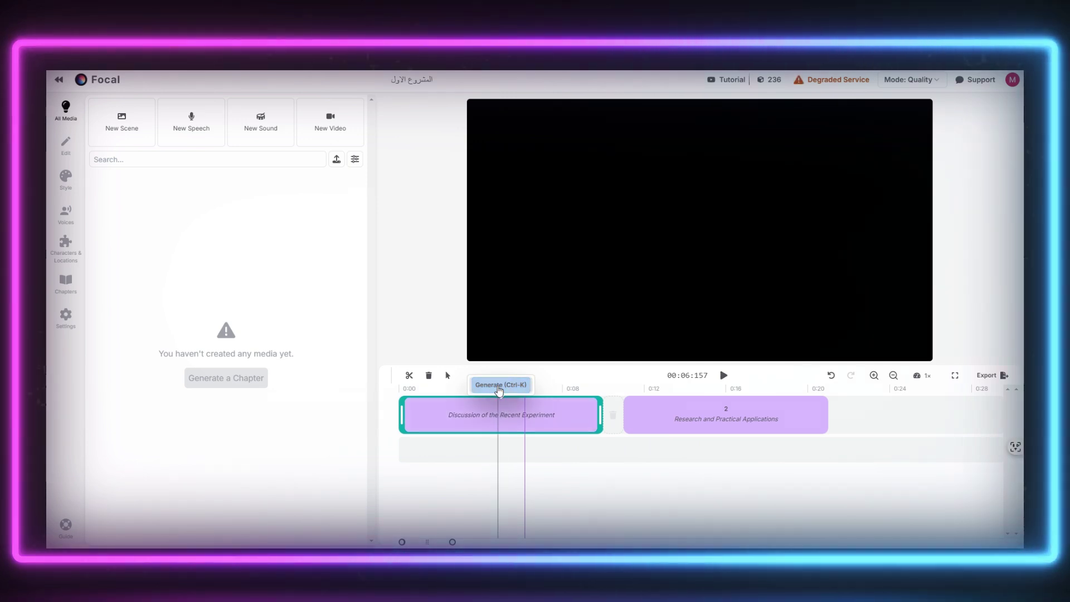
click(499, 385)
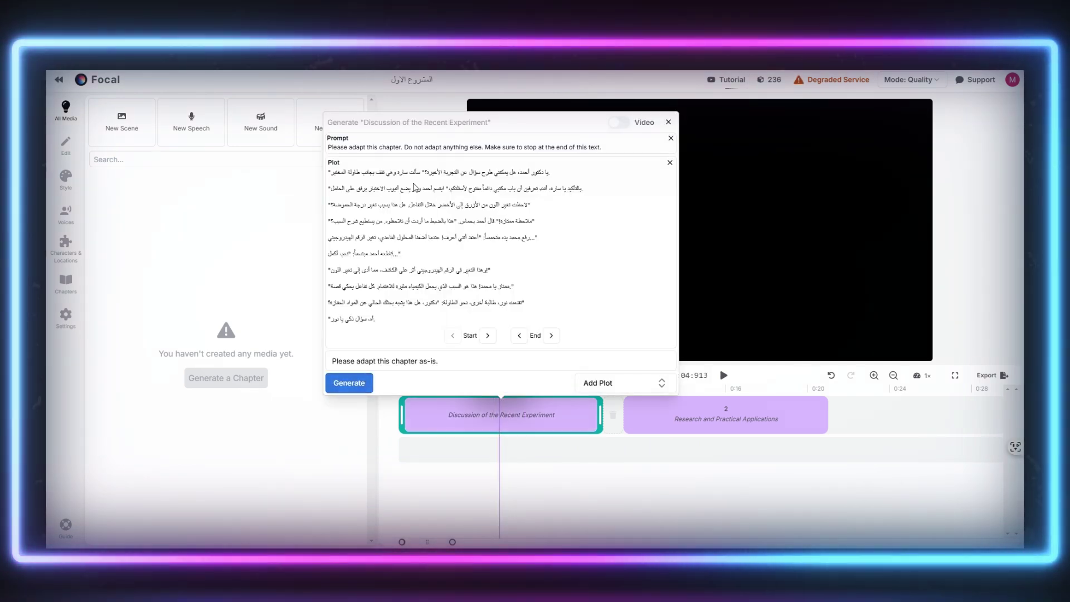
click(349, 384)
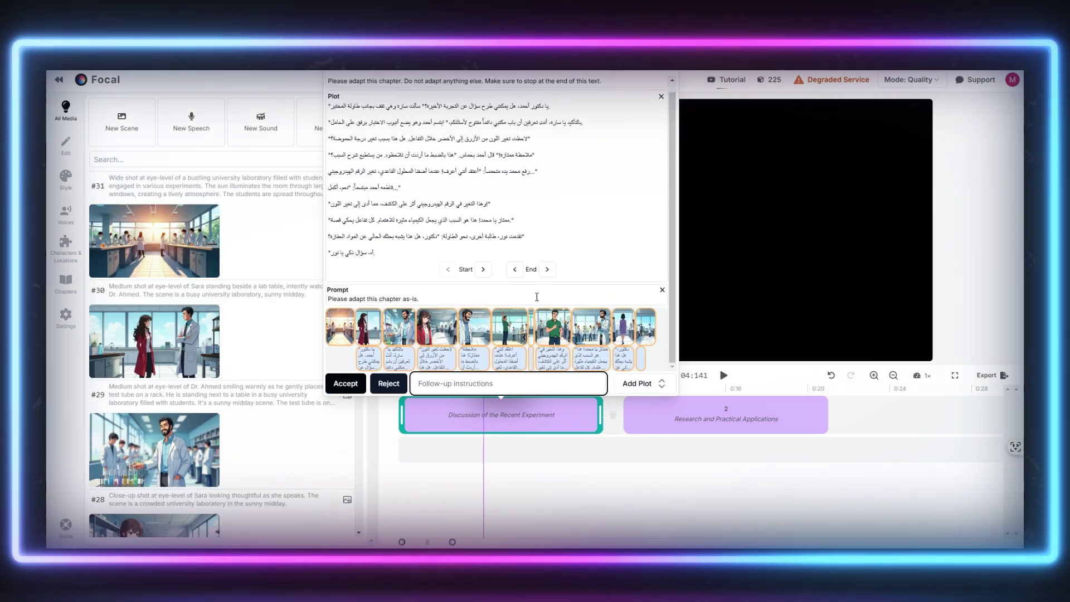
scroll(194, 274, down, 10)
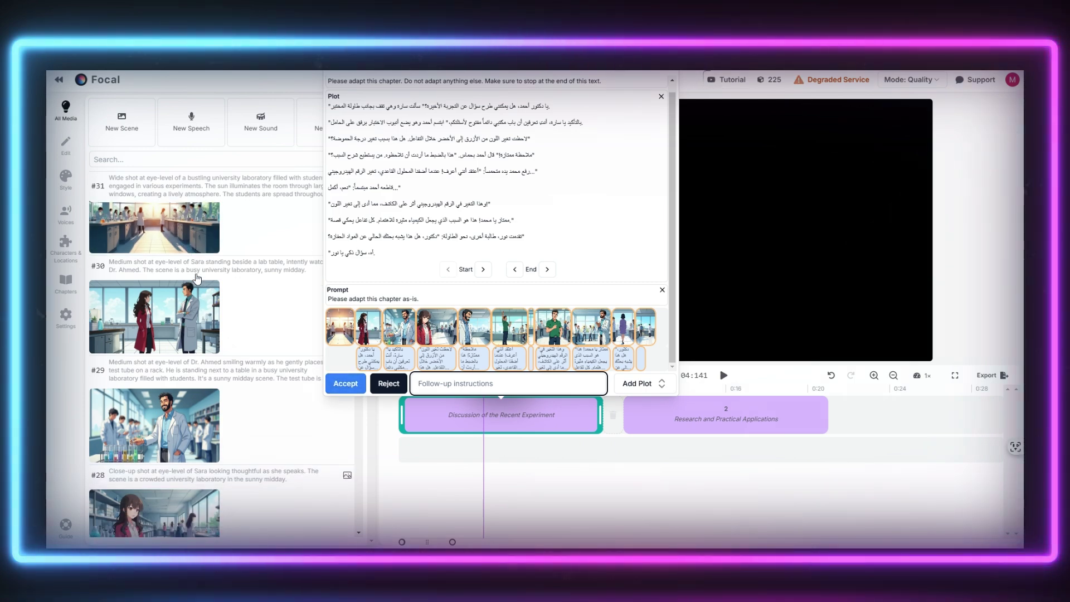
Look through the generated scenes and open the shot of the student raising his hand in the laboratory.
scroll(202, 308, up, 5)
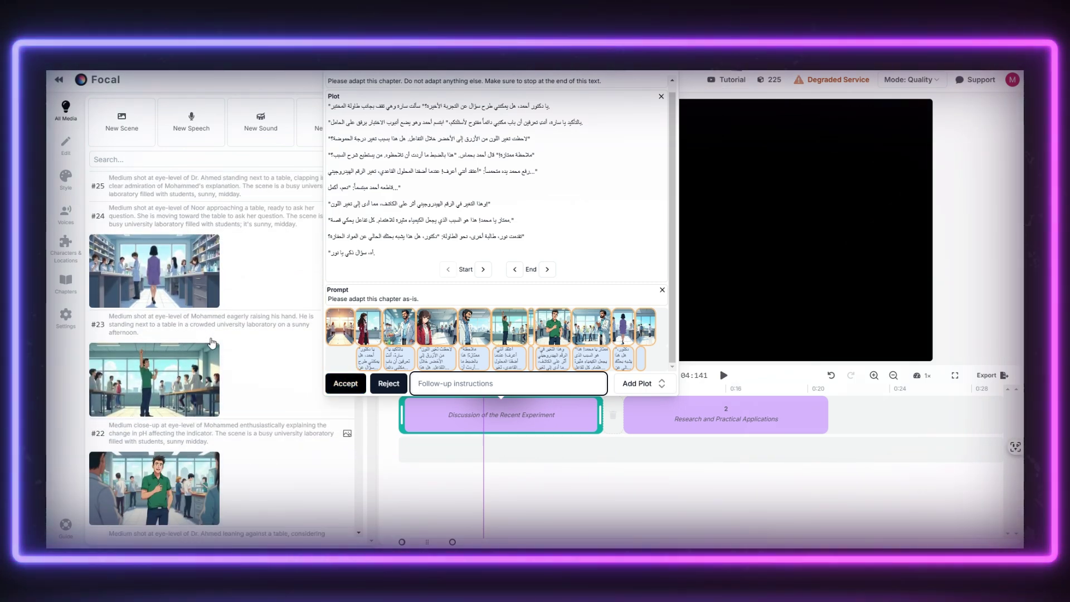
scroll(202, 305, down, 10)
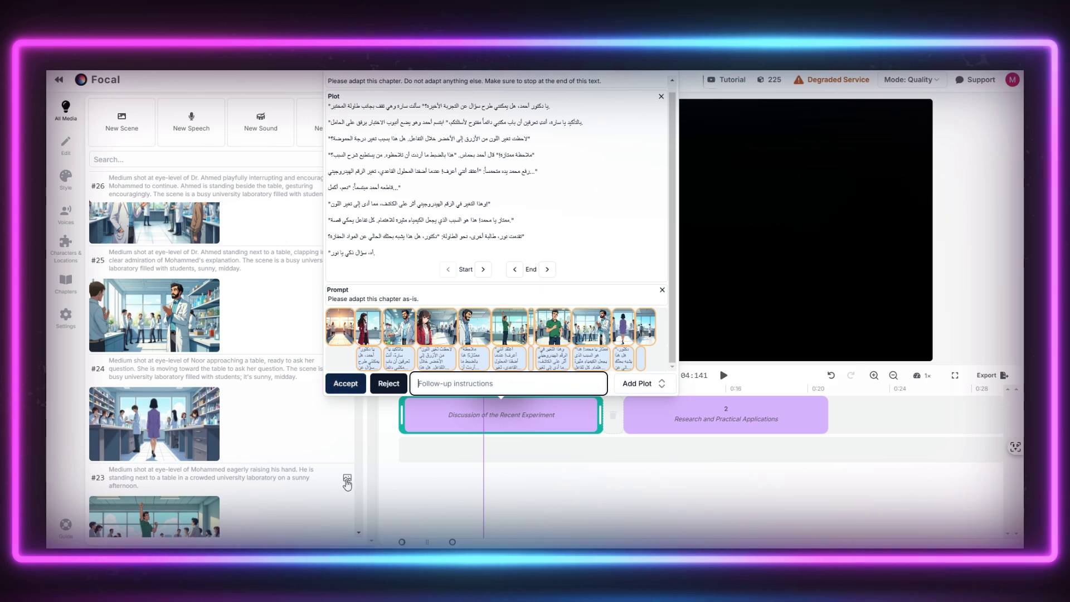
click(347, 479)
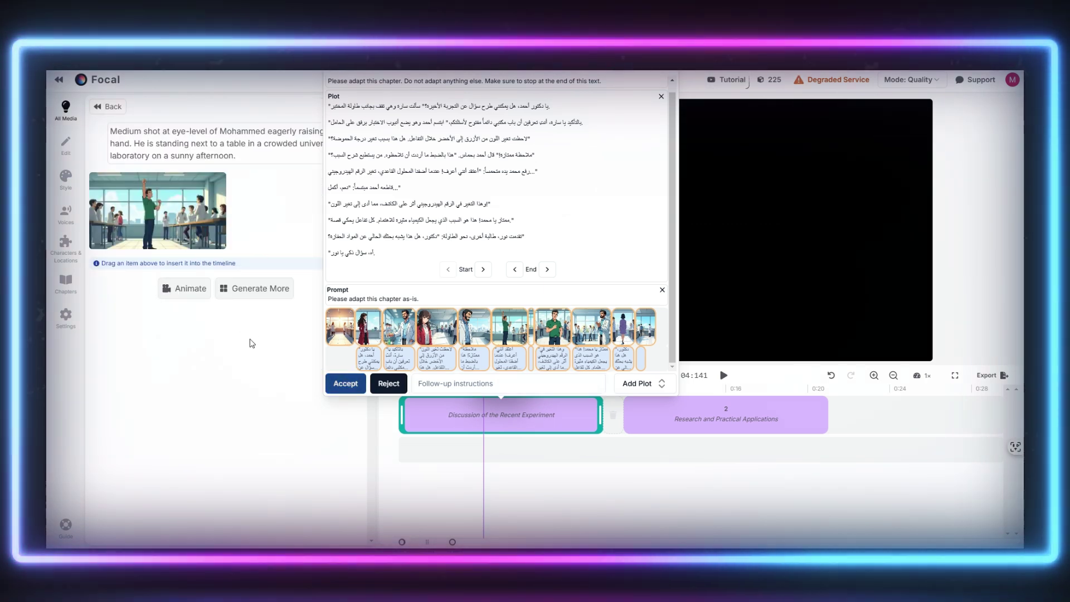
Accept the generated chapter media into the timeline and preview the movie from its start.
click(345, 383)
click(724, 375)
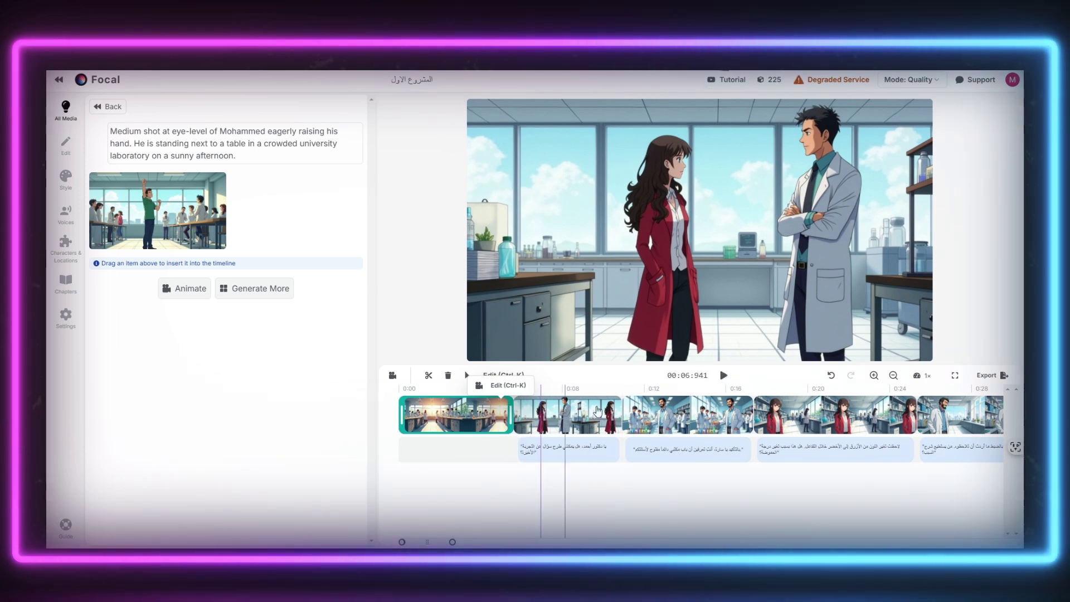
click(403, 390)
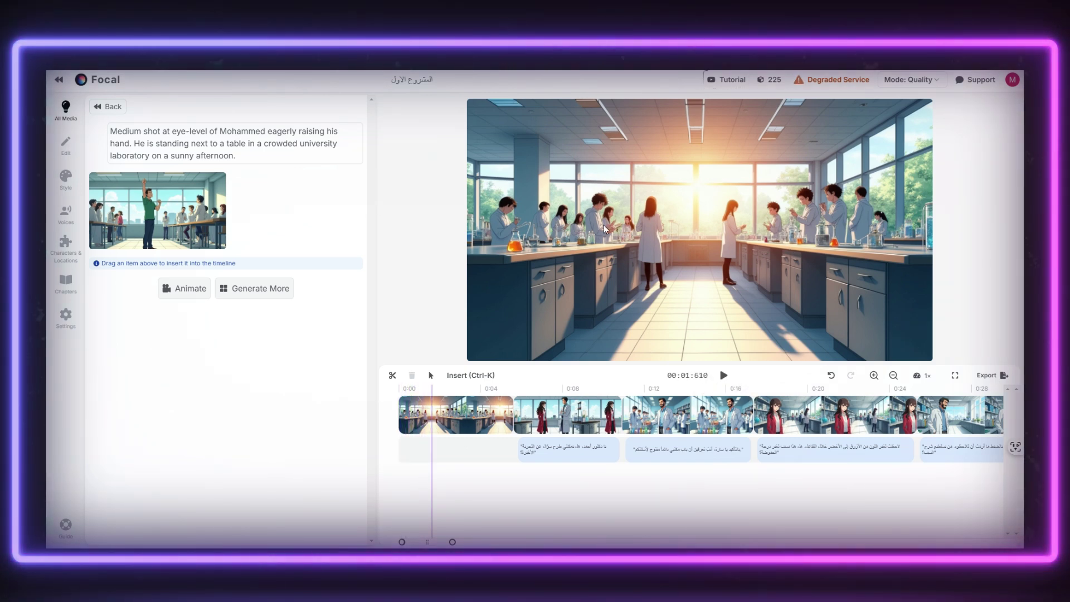
Animate the opening laboratory shot with the prompt "Students move around the lab slightly, adjusting equipment and looking at their work.".
click(466, 415)
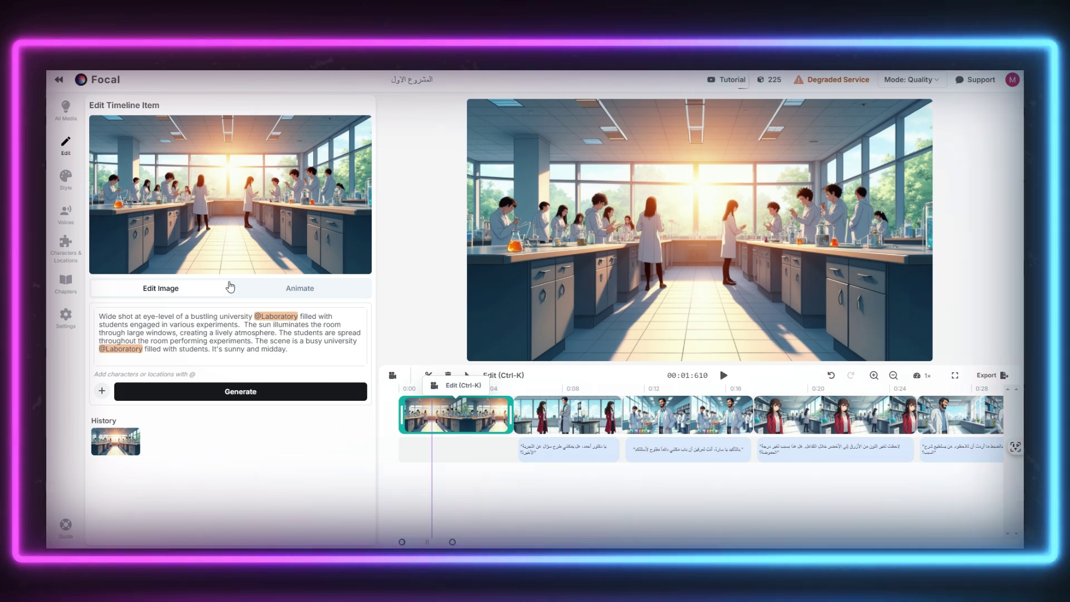
click(287, 295)
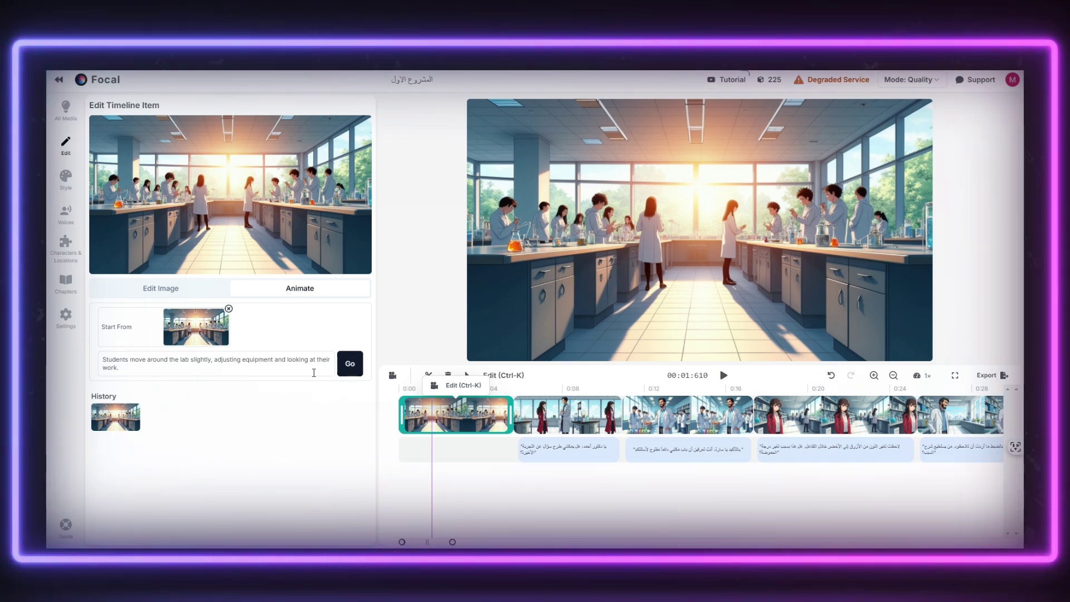
click(350, 365)
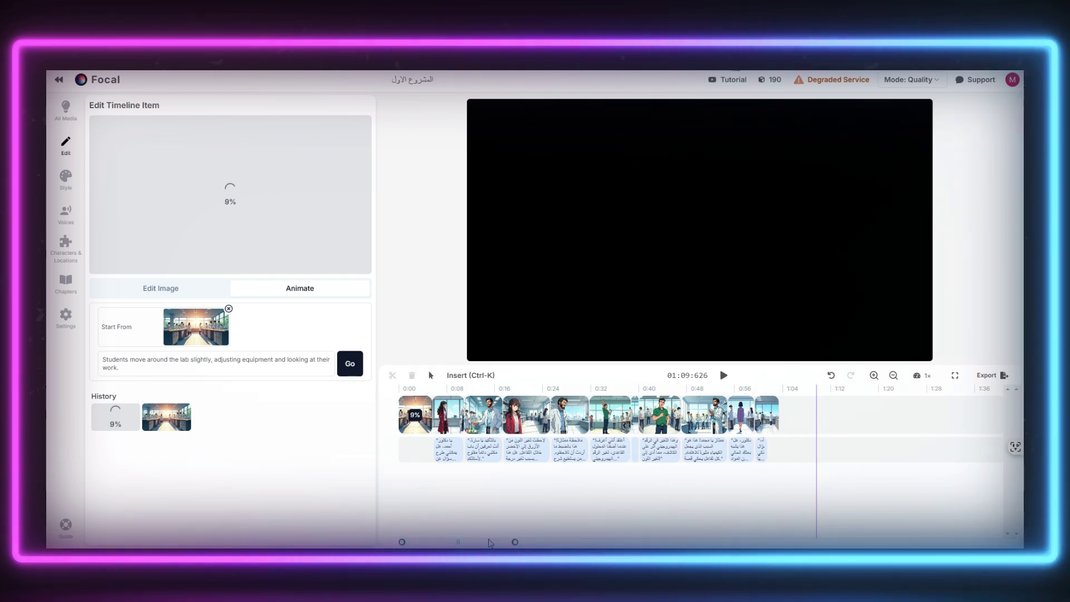
Animate the second clip with the prompt "The woman turns her head slightly to look at the man. The man nods slightly.".
click(452, 426)
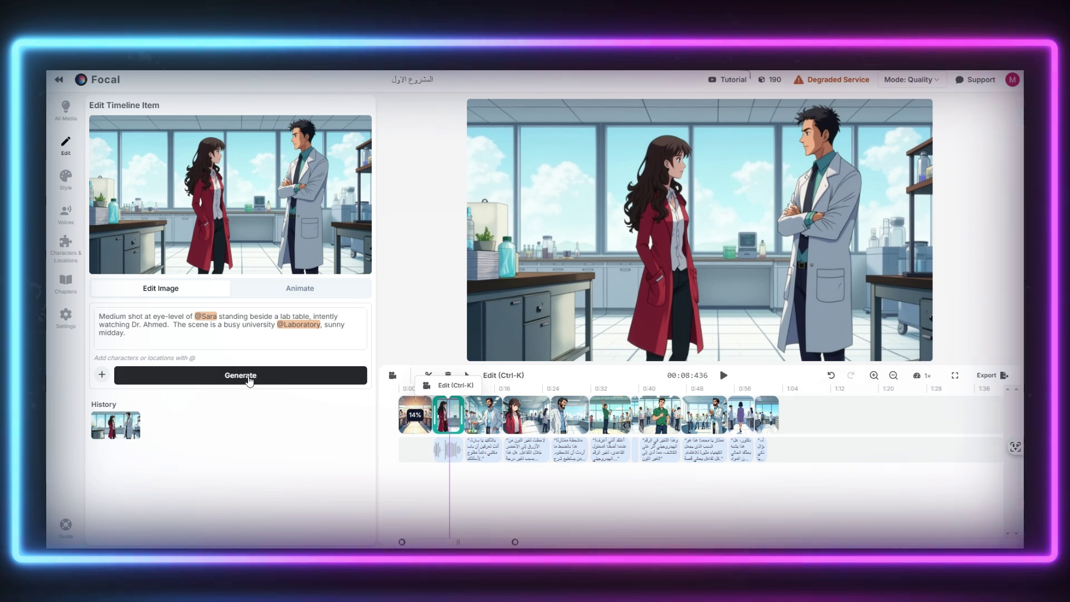
click(291, 286)
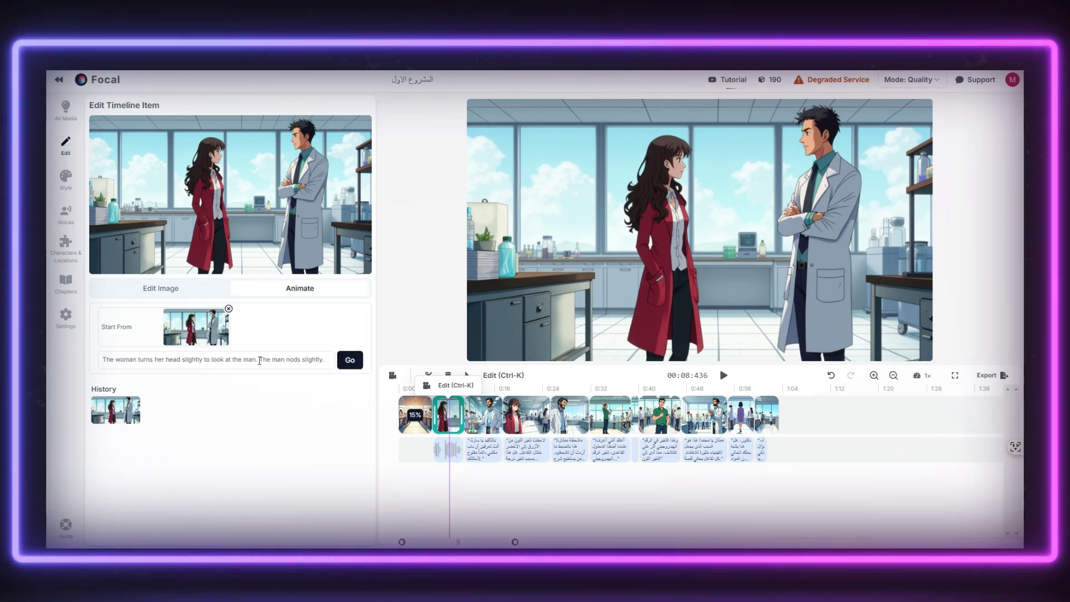
click(350, 360)
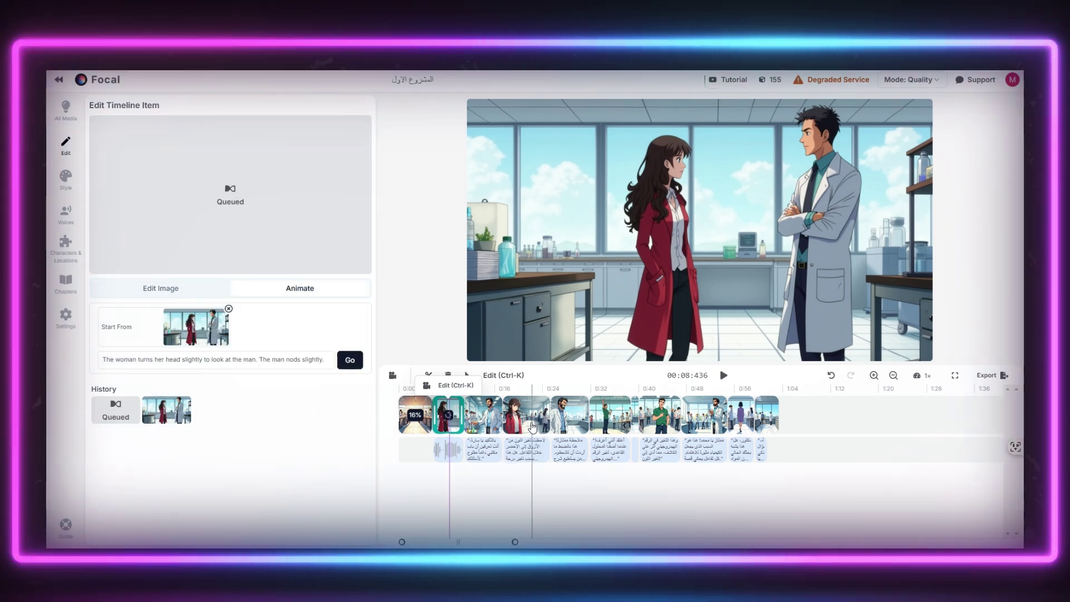
Animate the woman's close-up with the prompt "The woman shifts her weight slightly.", and animate the third clip with its suggested prompt.
click(485, 425)
click(527, 415)
click(300, 288)
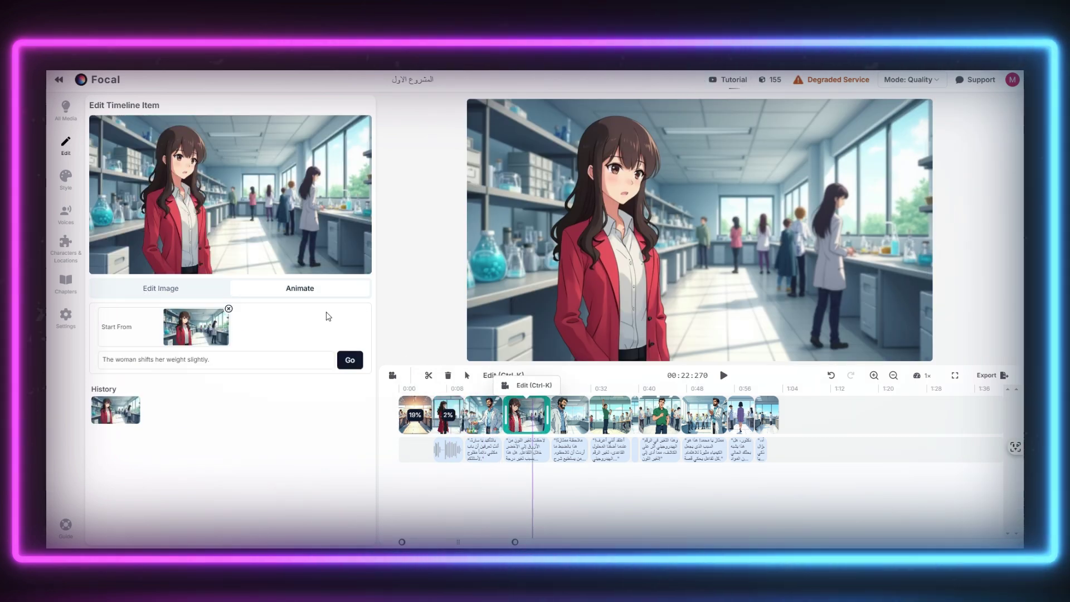
click(350, 360)
click(485, 415)
click(300, 288)
click(350, 361)
Animate the smiling doctor's clip with its suggested prompt and the following clip with "The man raises his hand high.".
click(570, 415)
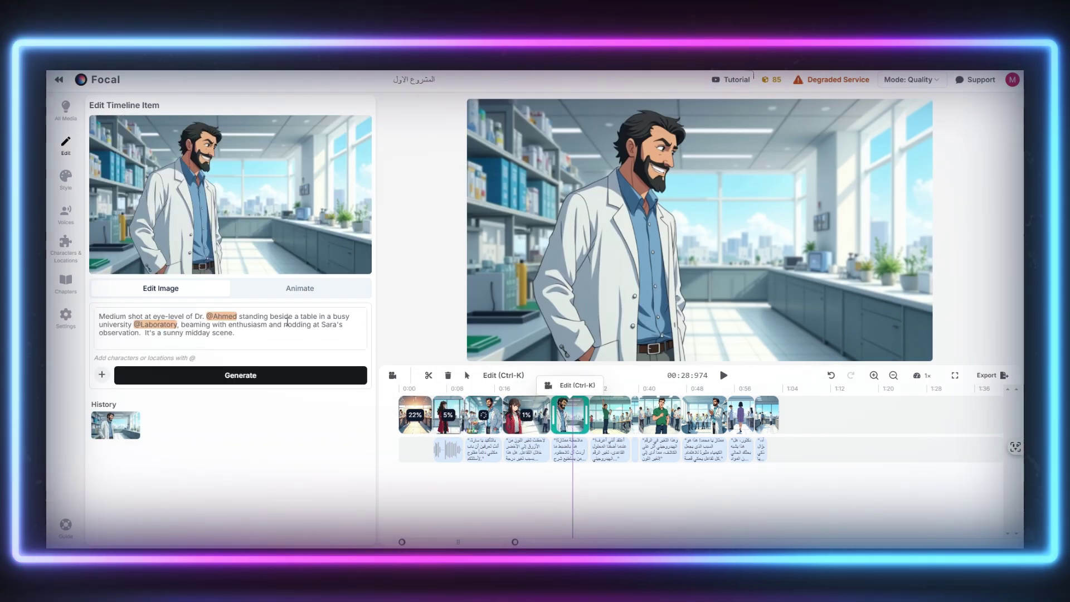
click(300, 289)
click(350, 360)
click(617, 424)
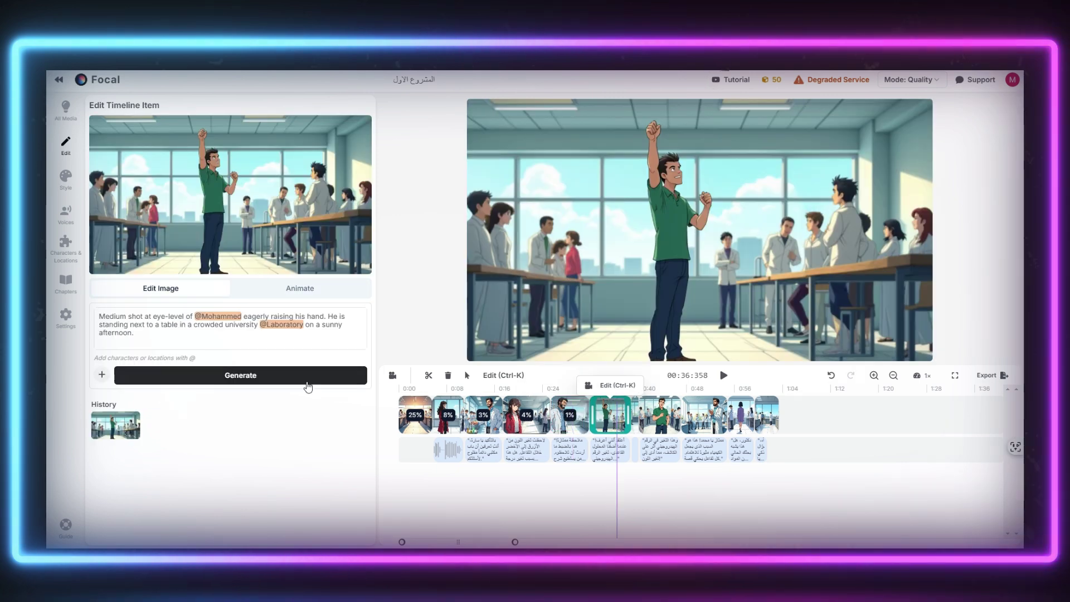
click(300, 288)
click(350, 360)
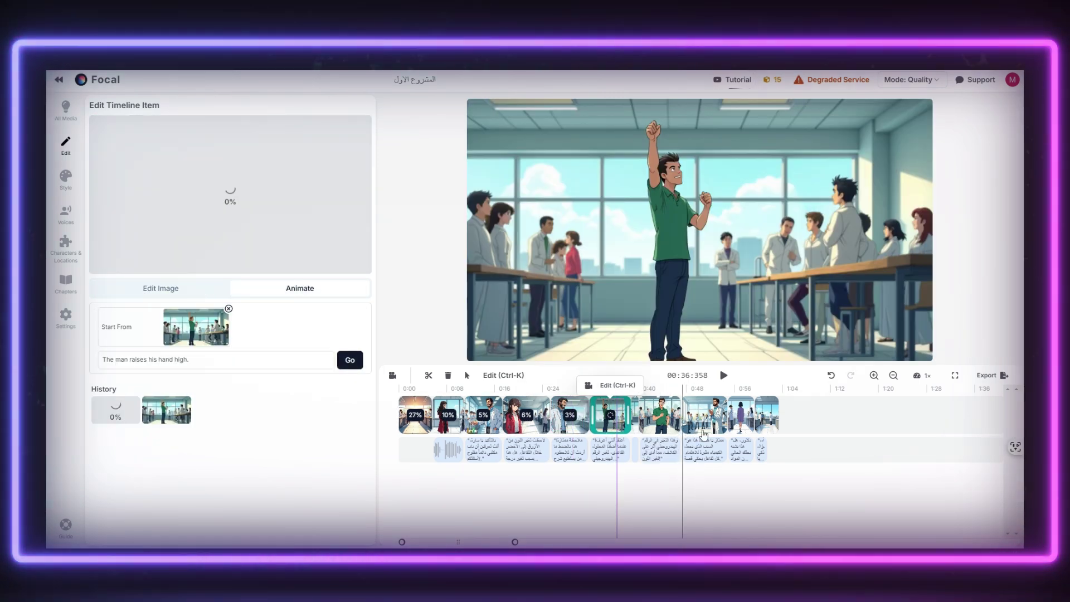
click(724, 418)
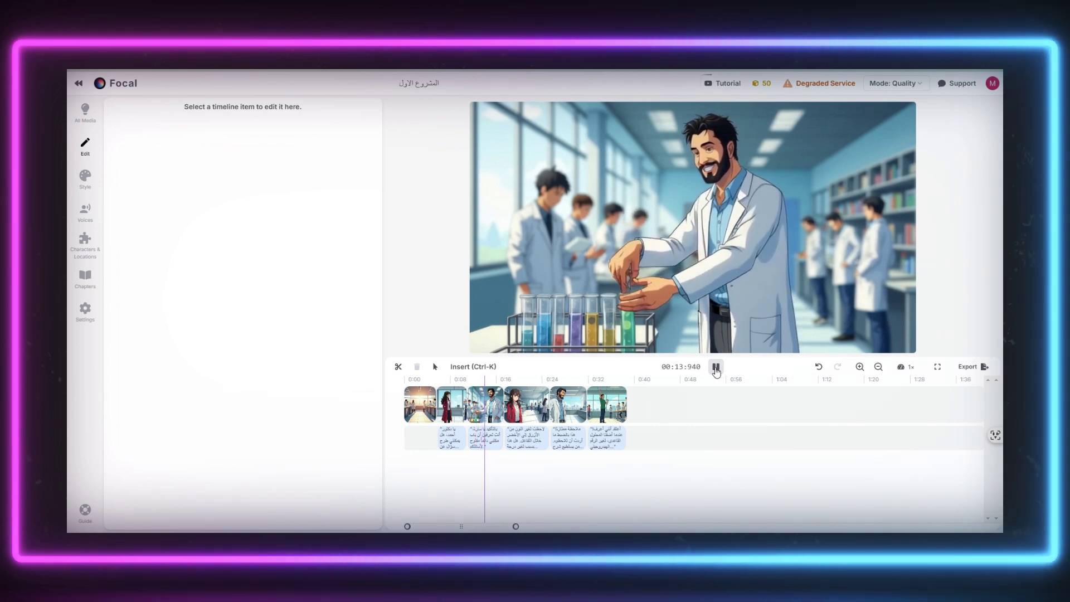
Generate the animation for the red-jacketed woman's close-up again and play back the resulting clip.
click(530, 416)
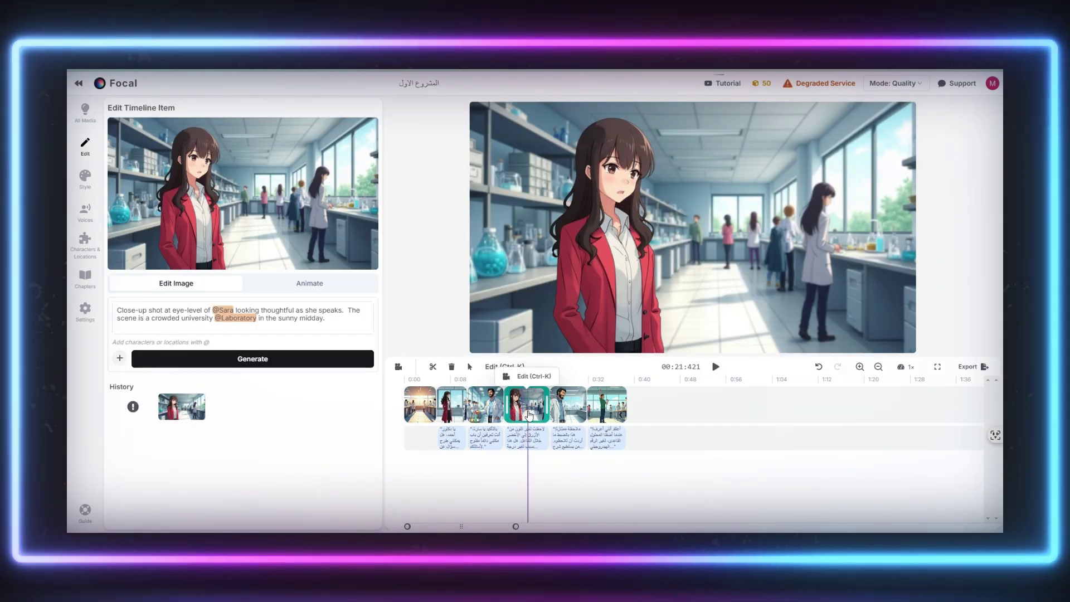
click(304, 284)
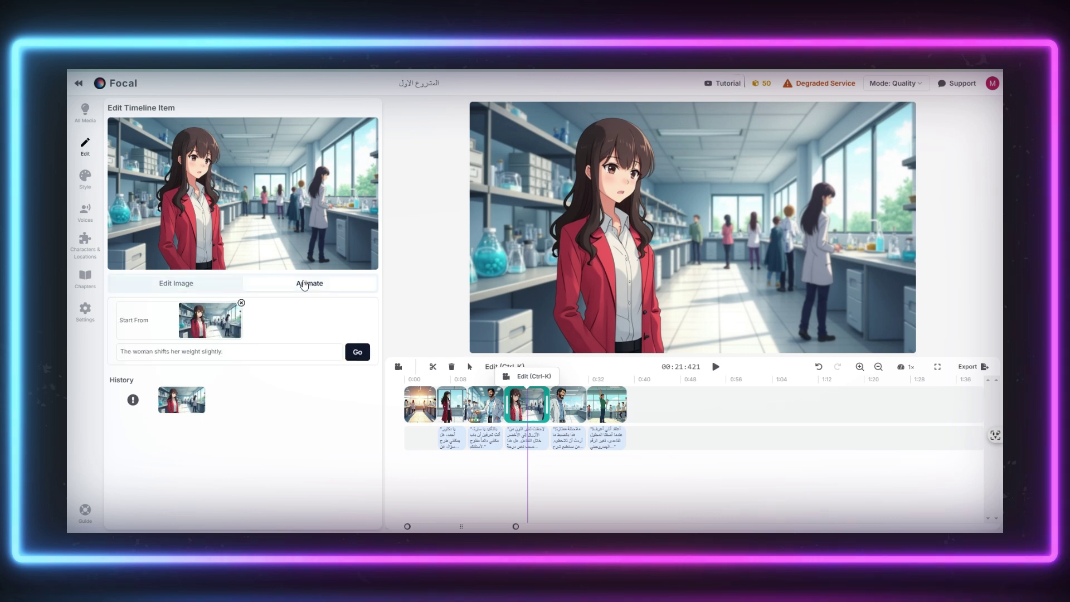
click(357, 352)
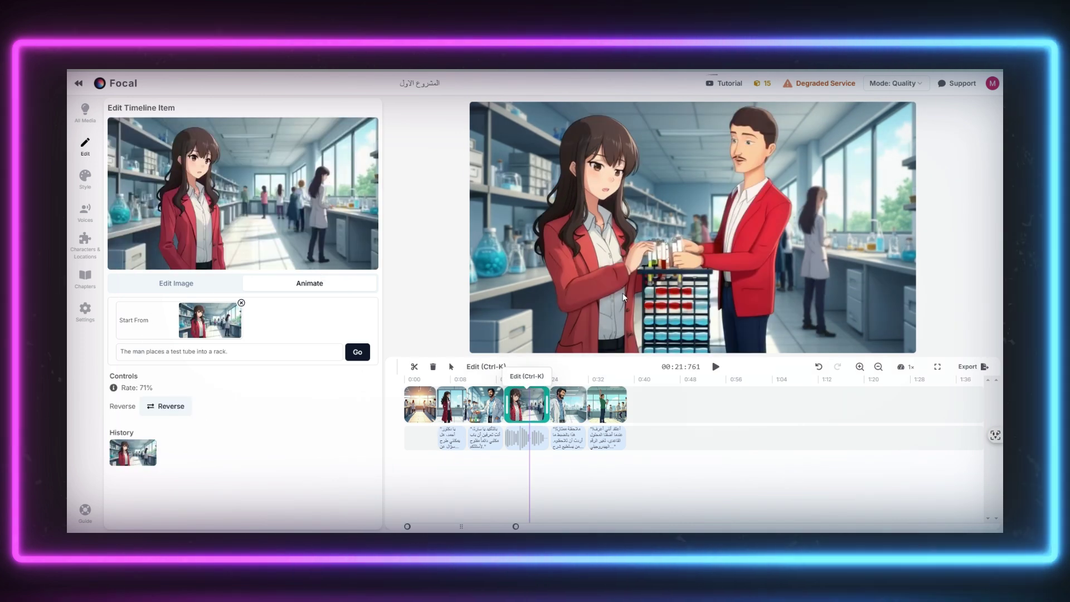
click(715, 366)
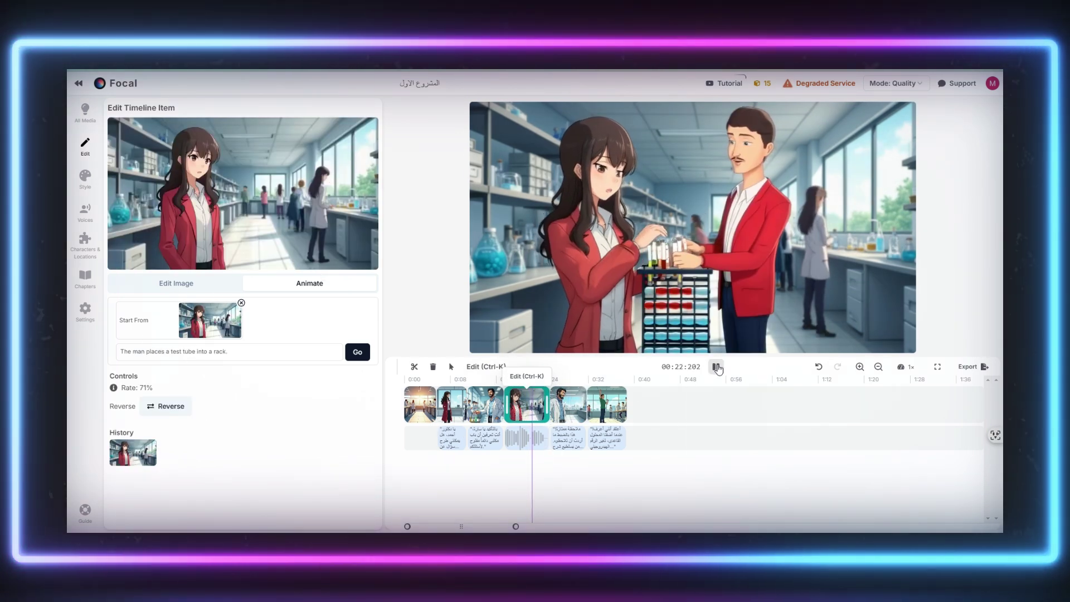
click(716, 366)
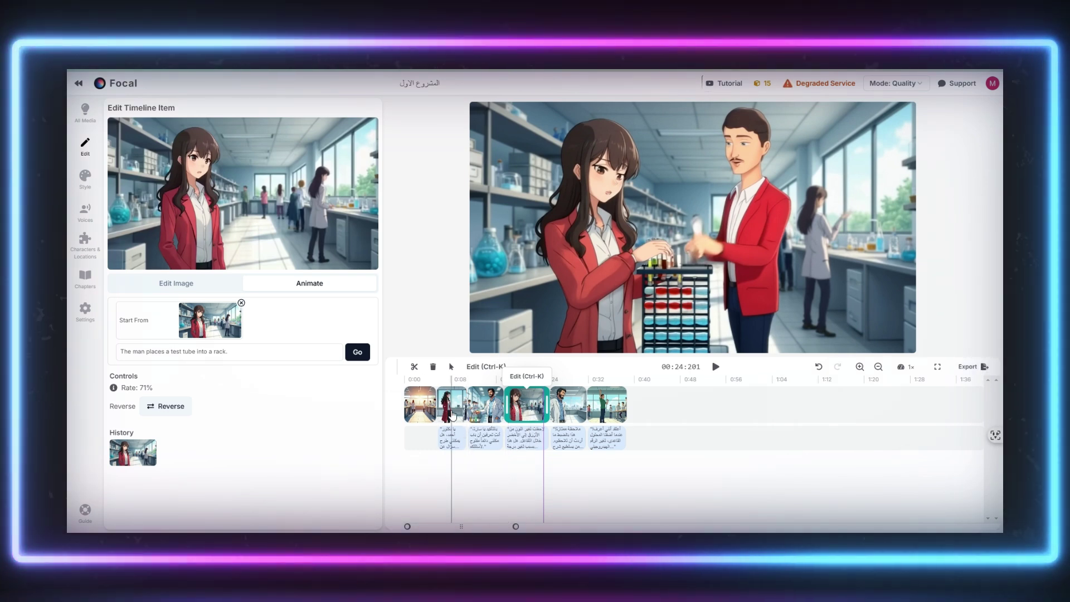
Inspect the settings of the first speech clip and check the video's export options, closing them without exporting.
click(456, 450)
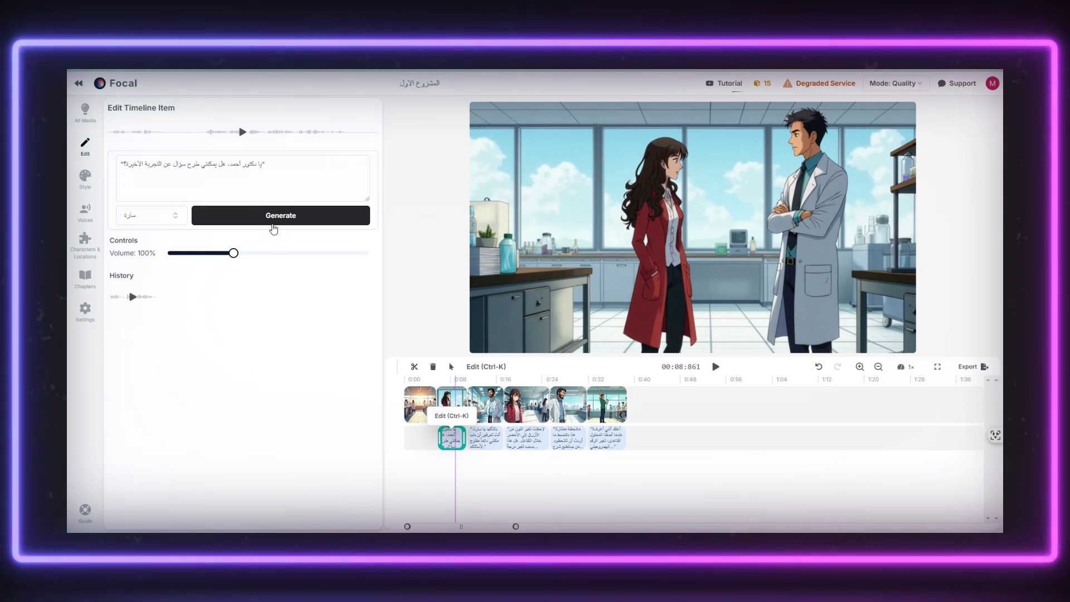
click(970, 367)
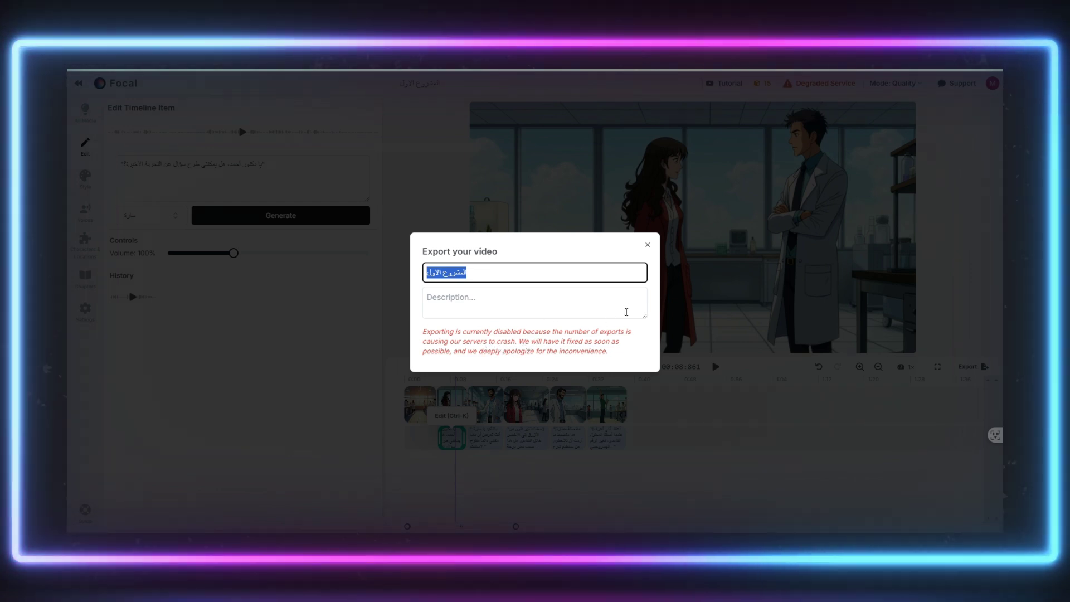
click(648, 246)
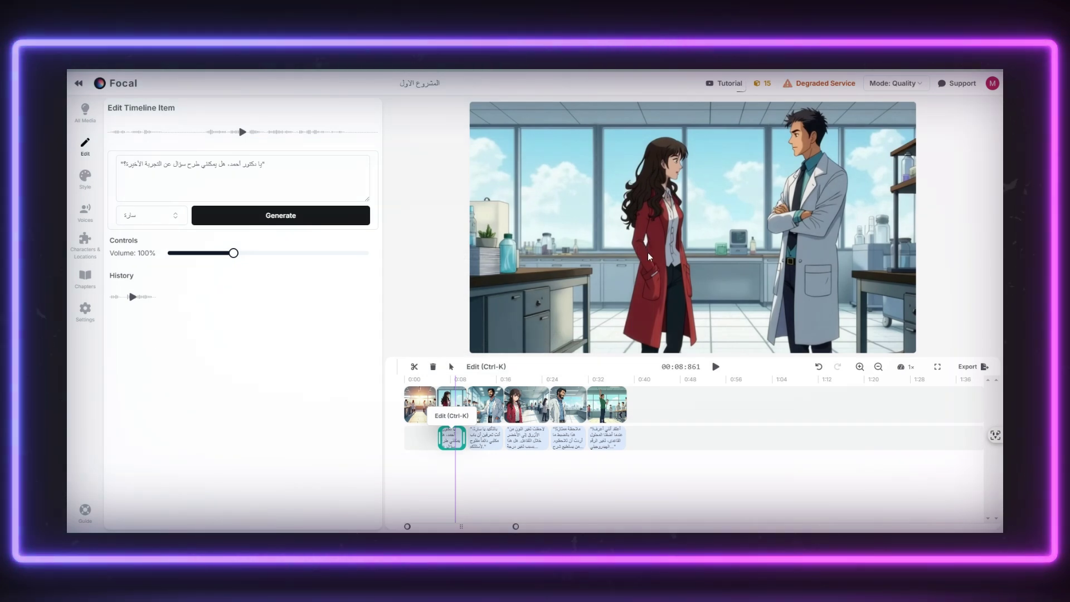